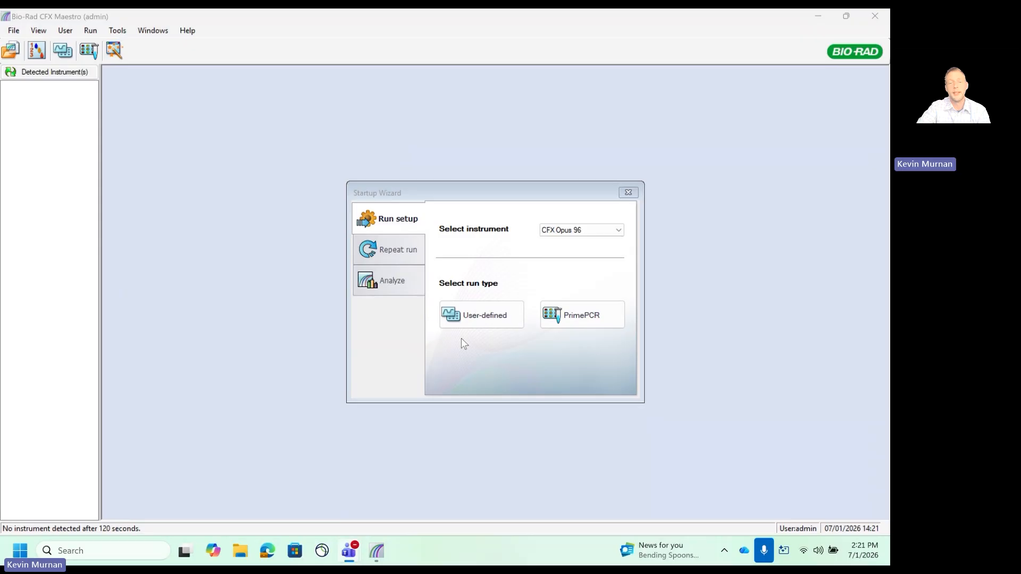
Set up a user-defined run and create a new plate with the scan mode SYBR/FAM only
{"action": "left_click", "coordinate": [482, 317]}
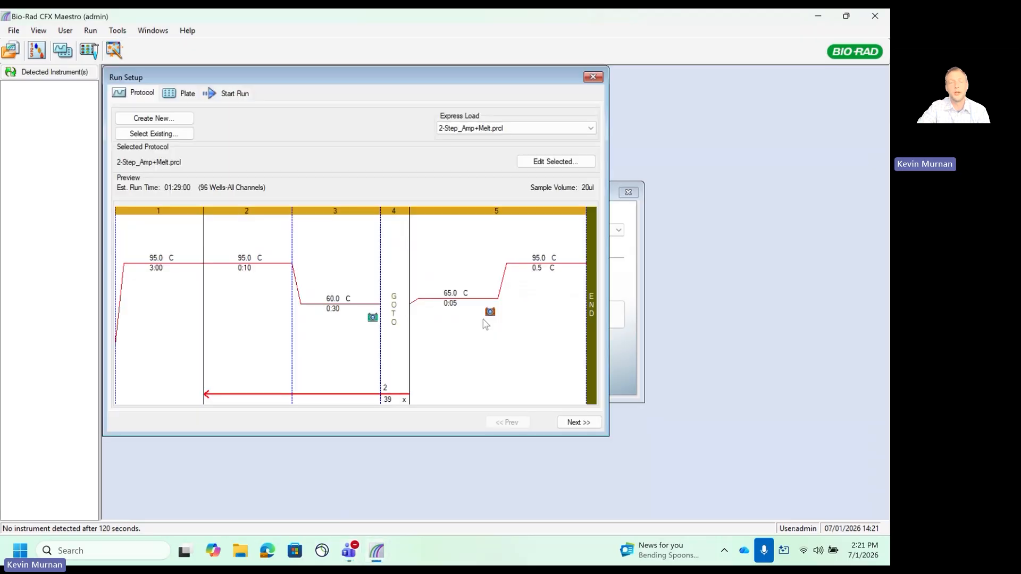
{"action": "left_click", "coordinate": [178, 95]}
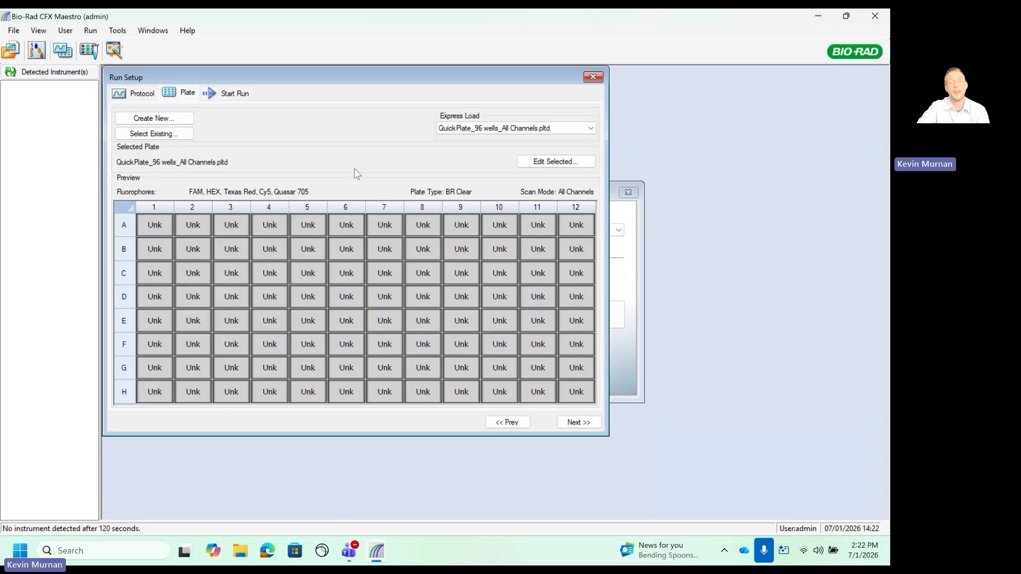
{"action": "left_click", "coordinate": [173, 122]}
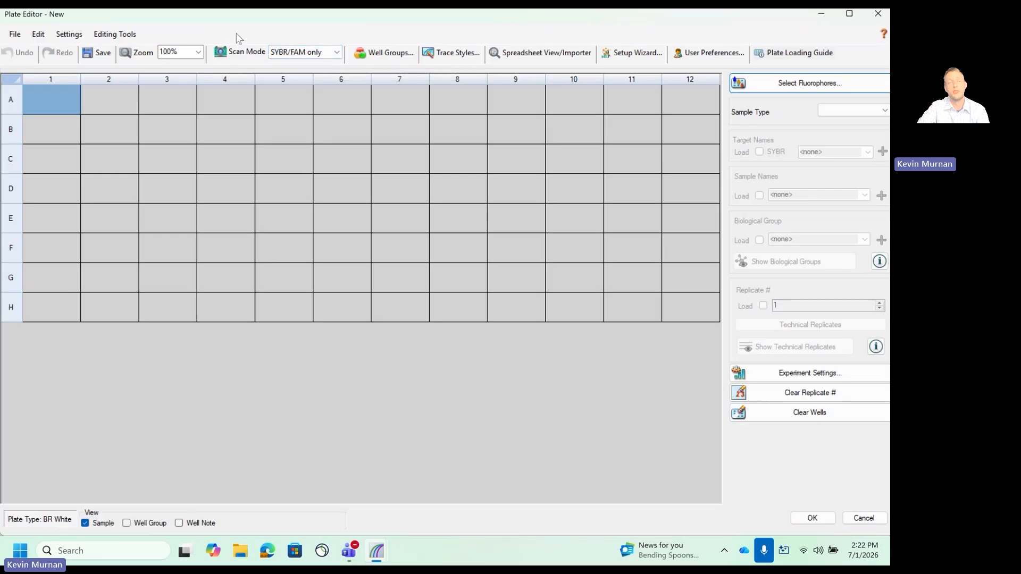
{"action": "left_click", "coordinate": [308, 55]}
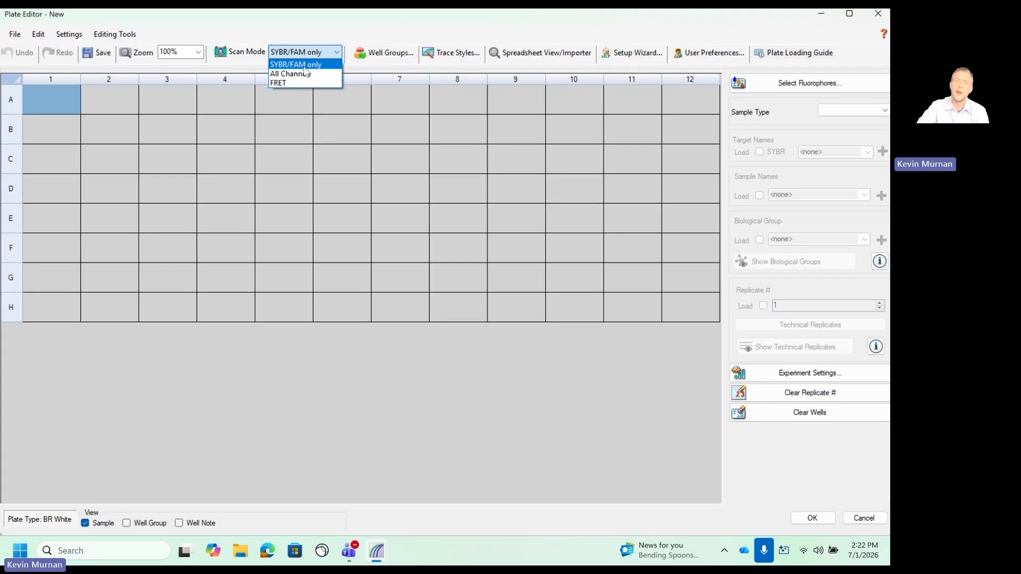
{"action": "left_click", "coordinate": [304, 65]}
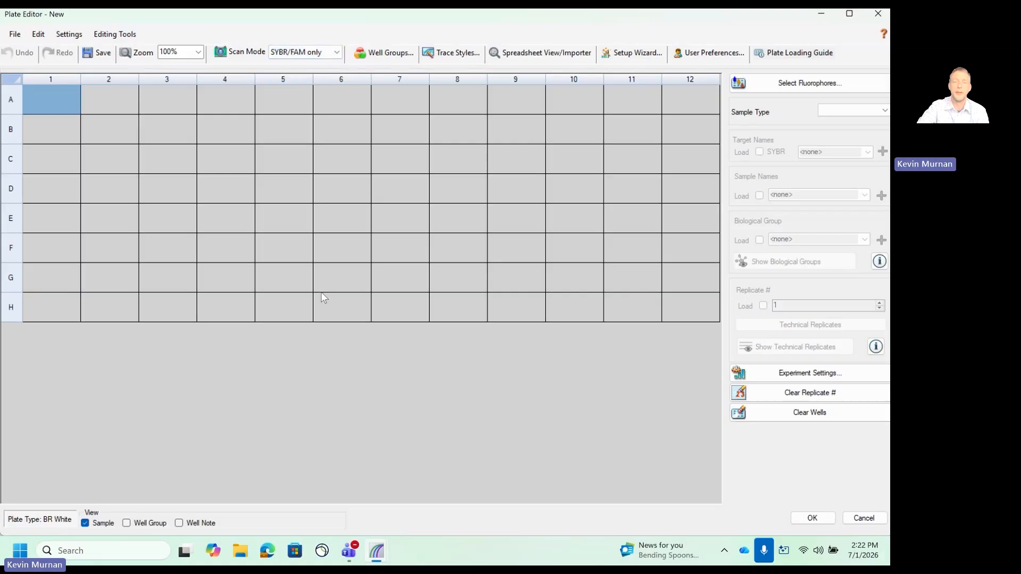
Assign the Unknown sample type to all wells of the plate and load SYBR in them
{"action": "left_click", "coordinate": [15, 83]}
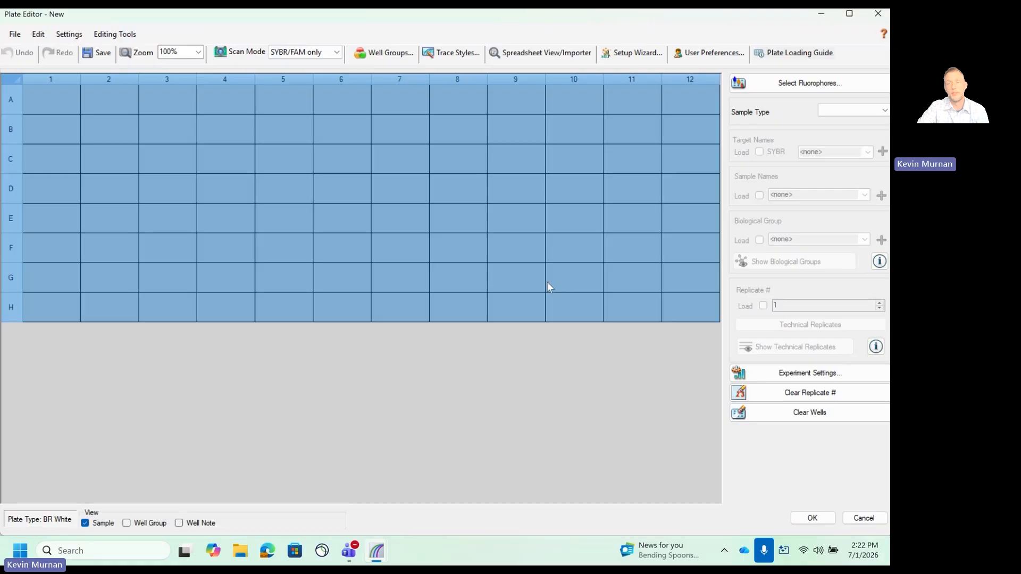
{"action": "left_click", "coordinate": [872, 116]}
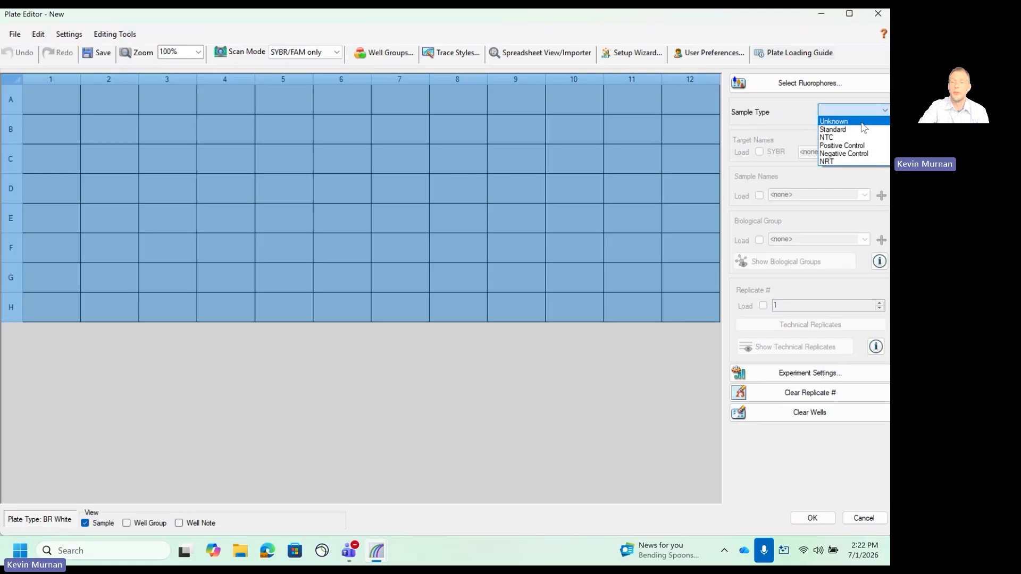
{"action": "left_click", "coordinate": [857, 120]}
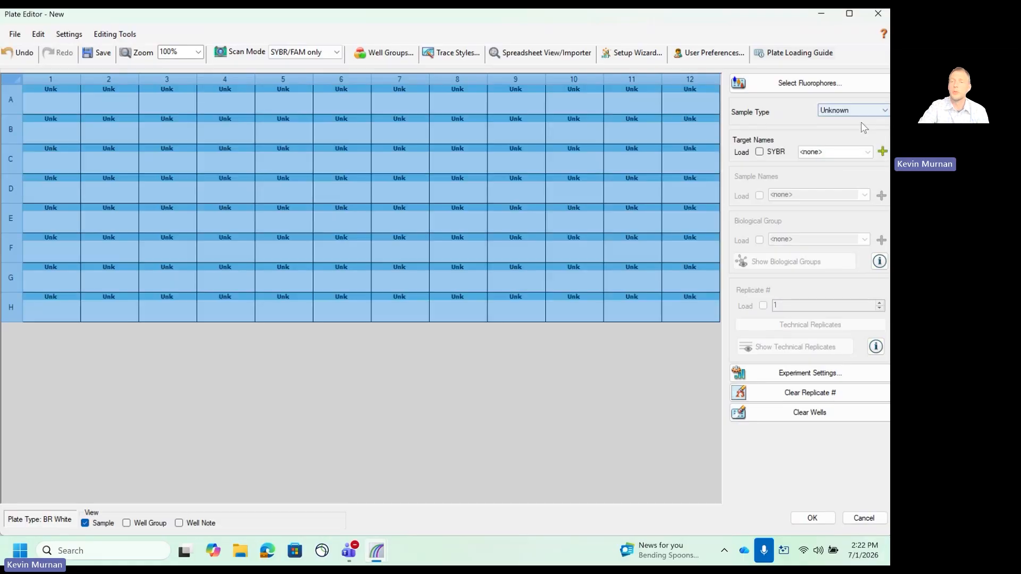
{"action": "left_click", "coordinate": [759, 153]}
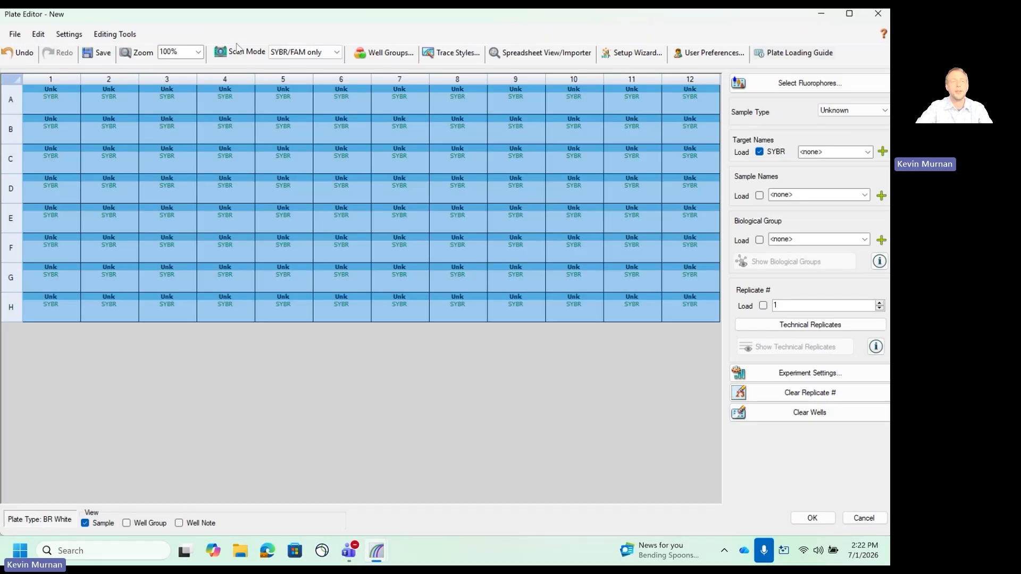
Assign the biological group WT to all wells in rows A and B
{"action": "left_click", "coordinate": [23, 96]}
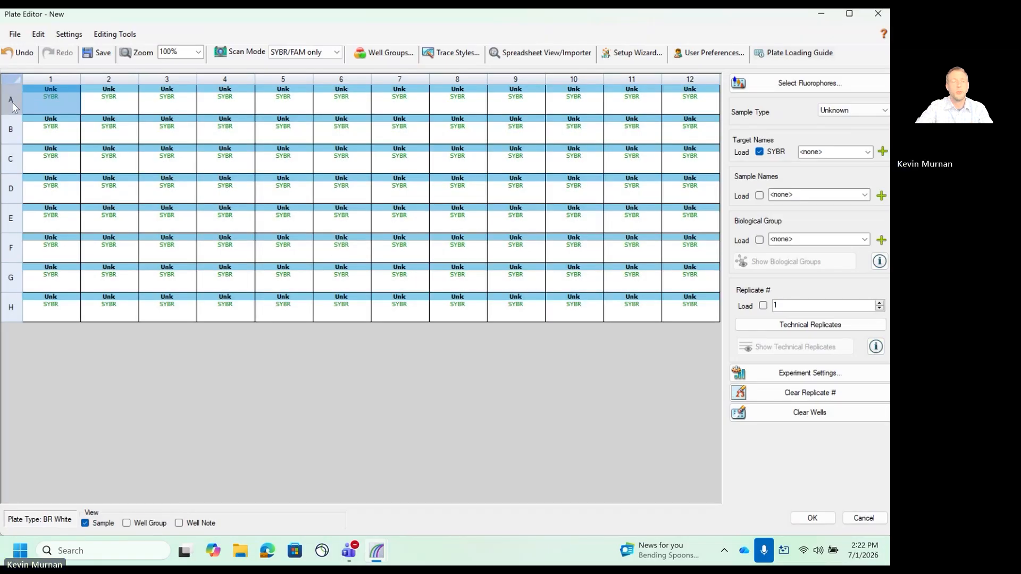
{"action": "left_click_drag", "start_coordinate": [13, 106], "coordinate": [10, 129]}
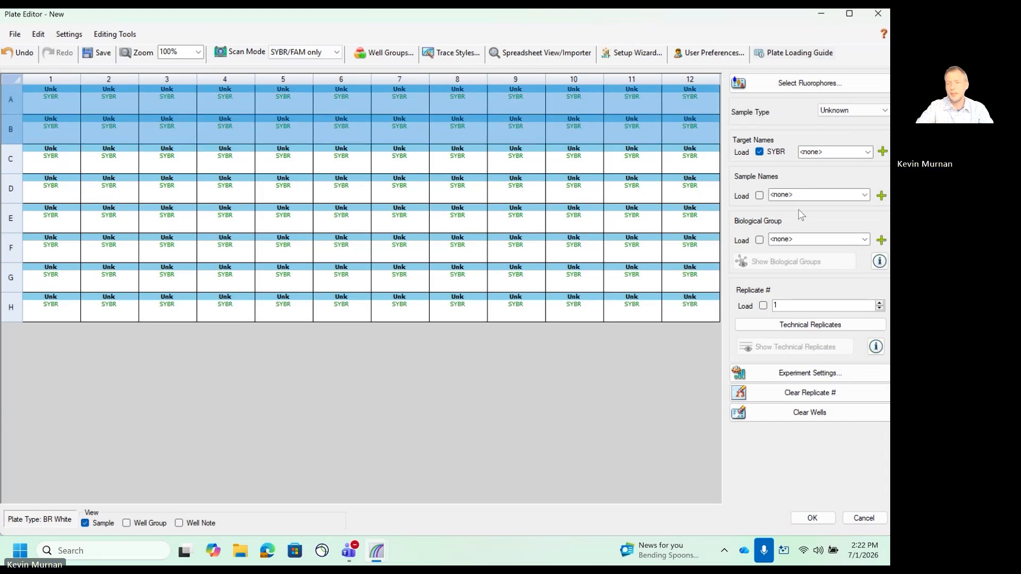
{"action": "left_click", "coordinate": [798, 238]}
{"action": "type", "text": "WT"}
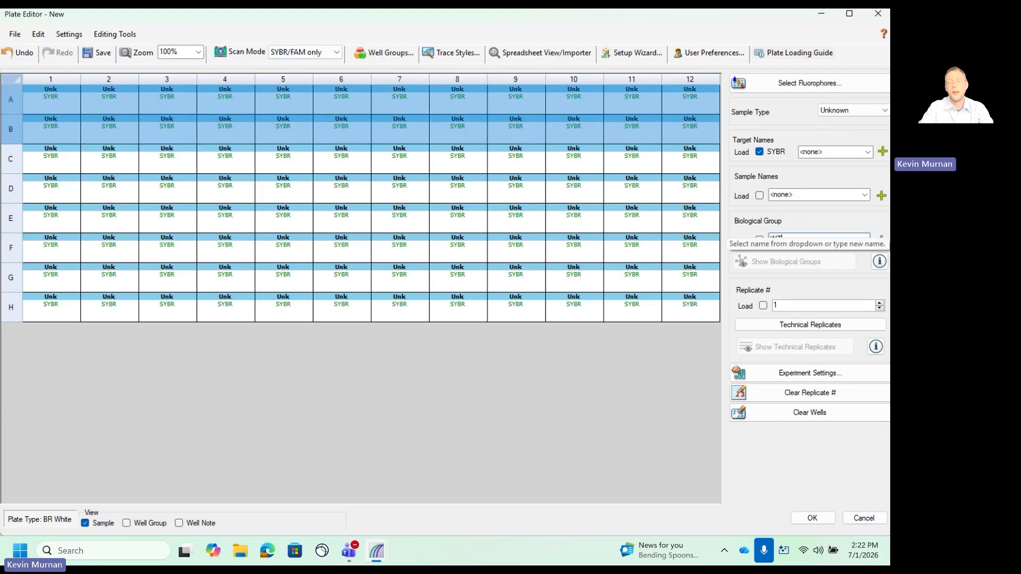
{"action": "key", "text": "Return"}
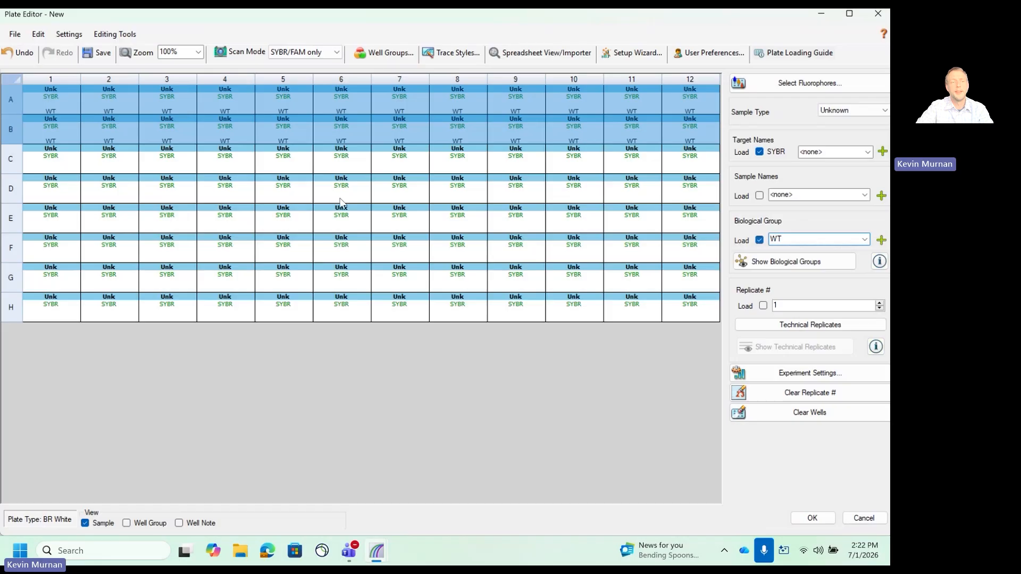
Assign the biological group Mut to all wells in rows C and D
{"action": "left_click_drag", "start_coordinate": [6, 161], "coordinate": [9, 187]}
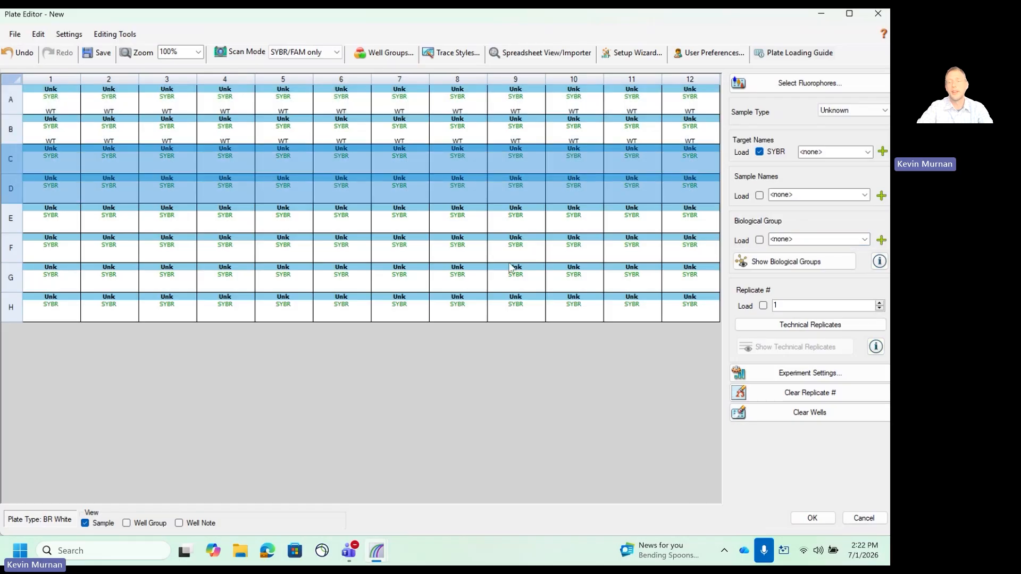
{"action": "left_click", "coordinate": [816, 238]}
{"action": "type", "text": "Mut"}
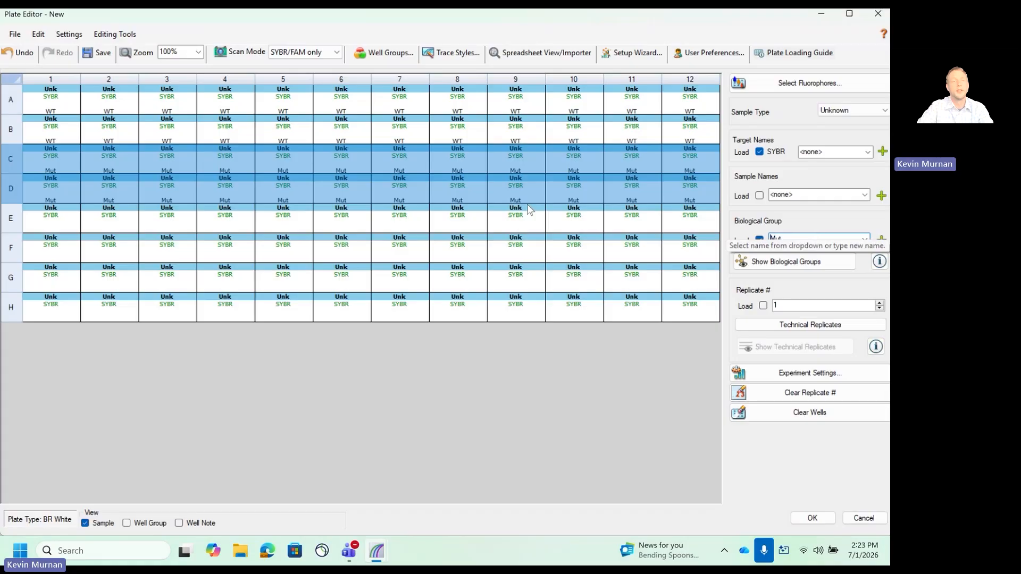
{"action": "key", "text": "Return"}
Set the SYBR target name to Gene A for all wells in rows A and C
{"action": "left_click", "coordinate": [17, 101]}
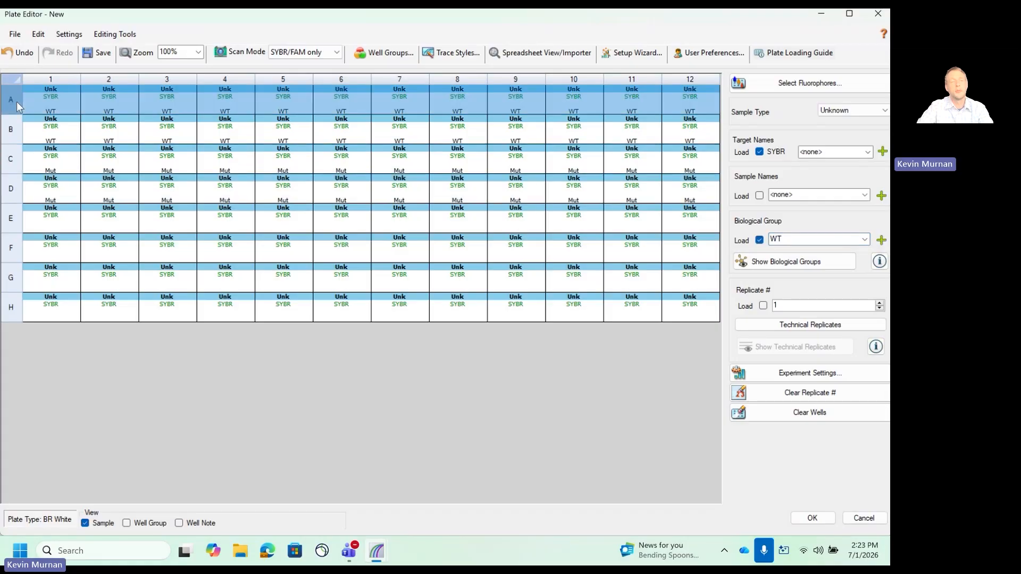
{"action": "left_click", "coordinate": [18, 159], "text": "ctrl"}
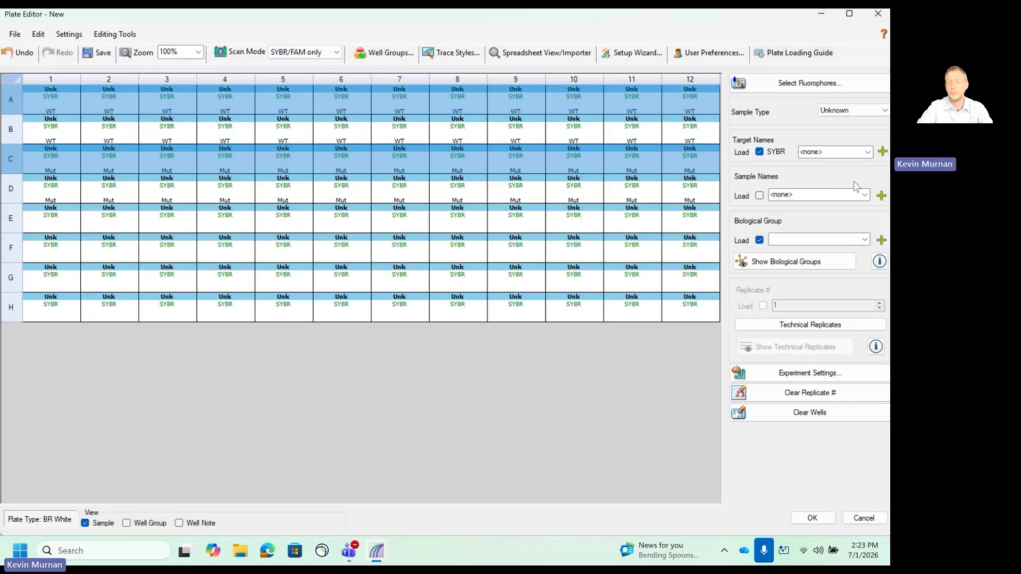
{"action": "left_click", "coordinate": [839, 153]}
{"action": "type", "text": "Gene"}
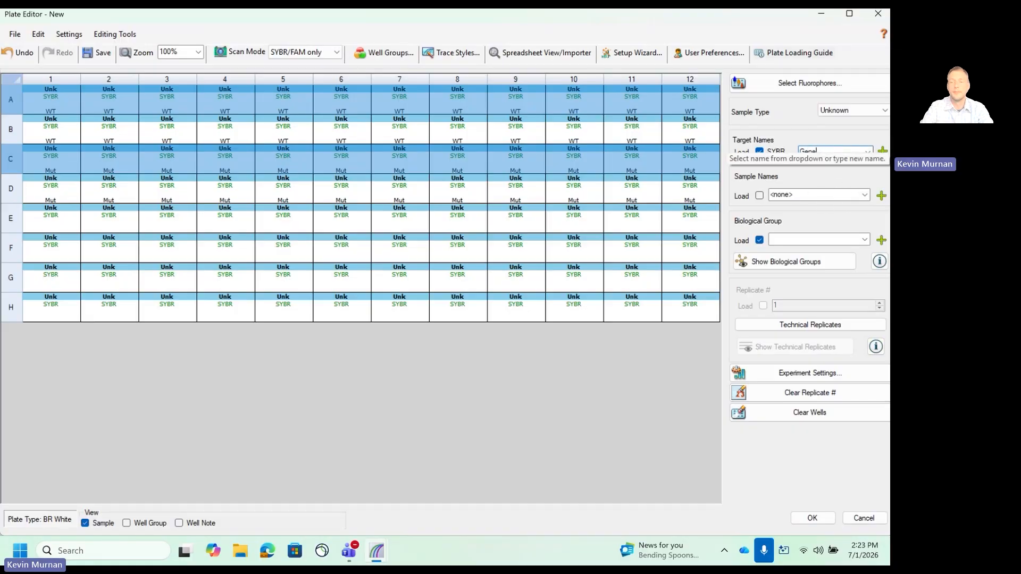
{"action": "type", "text": " A"}
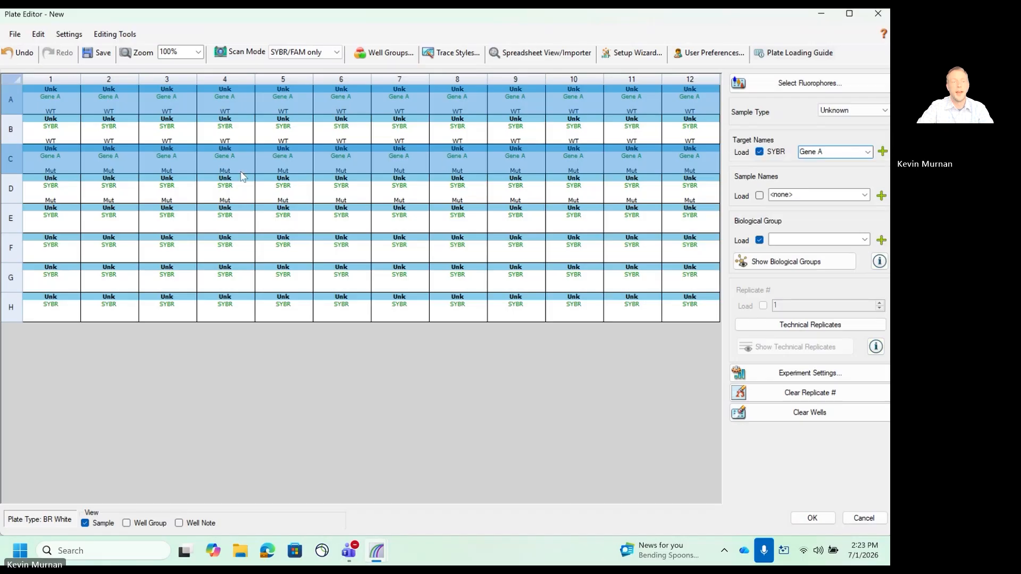
Set the SYBR target name to GAPDH for all wells in rows B and D
{"action": "left_click", "coordinate": [11, 129]}
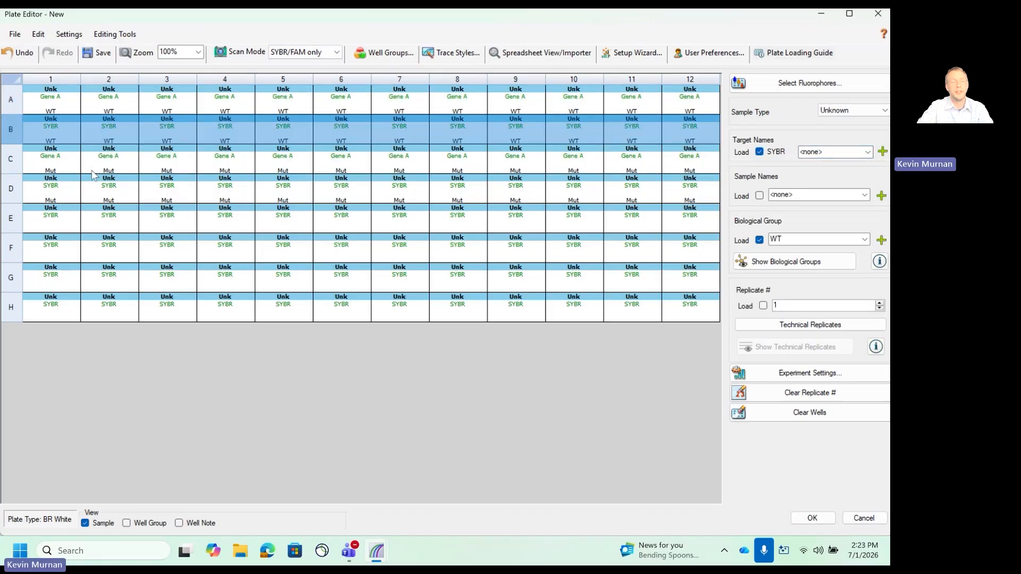
{"action": "left_click", "coordinate": [11, 189], "text": "ctrl"}
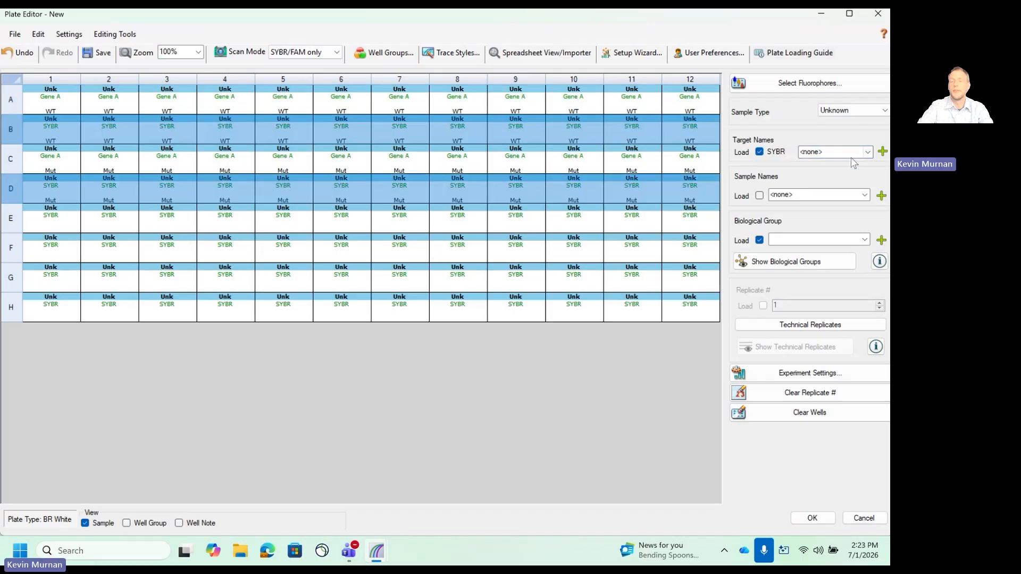
{"action": "left_click", "coordinate": [837, 153]}
{"action": "type", "text": "GAPDH"}
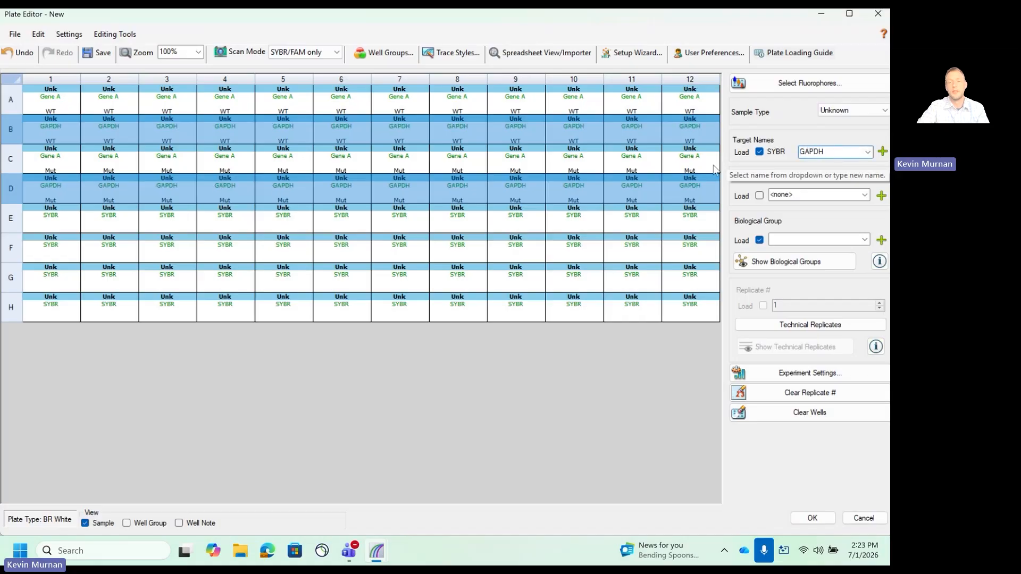
{"action": "left_click", "coordinate": [19, 106]}
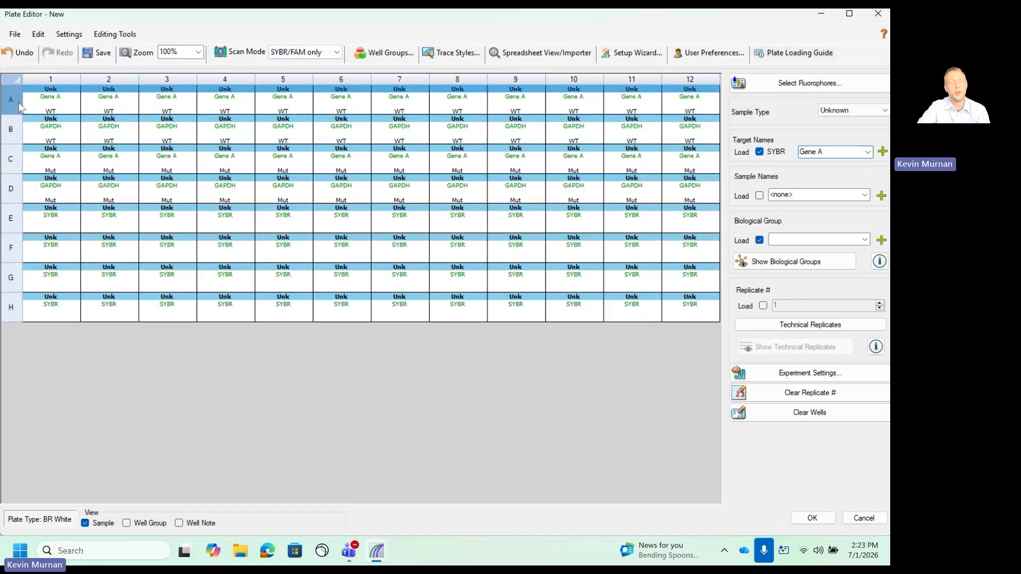
{"action": "left_click_drag", "start_coordinate": [19, 106], "coordinate": [14, 189]}
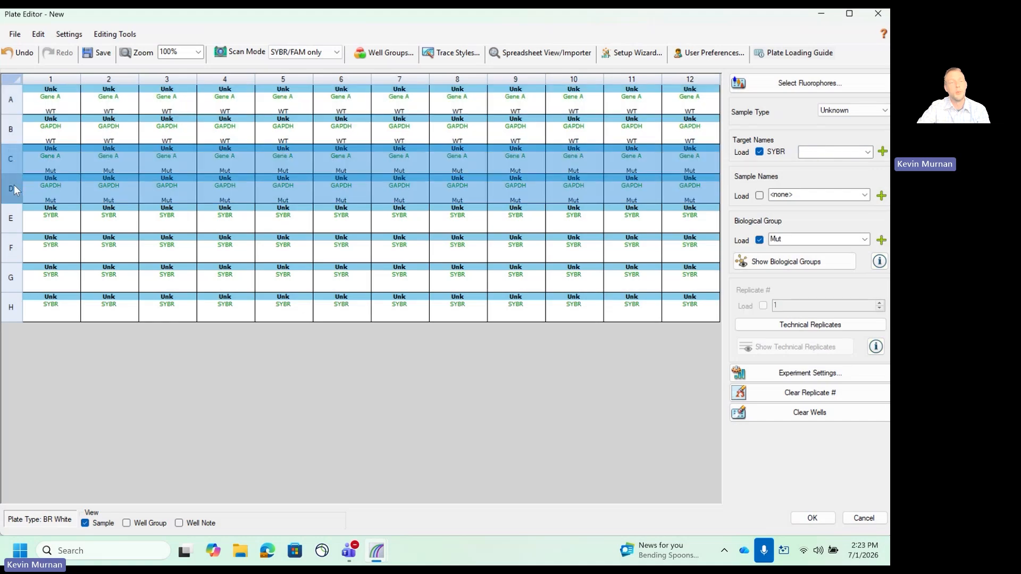
{"action": "left_click", "coordinate": [11, 110]}
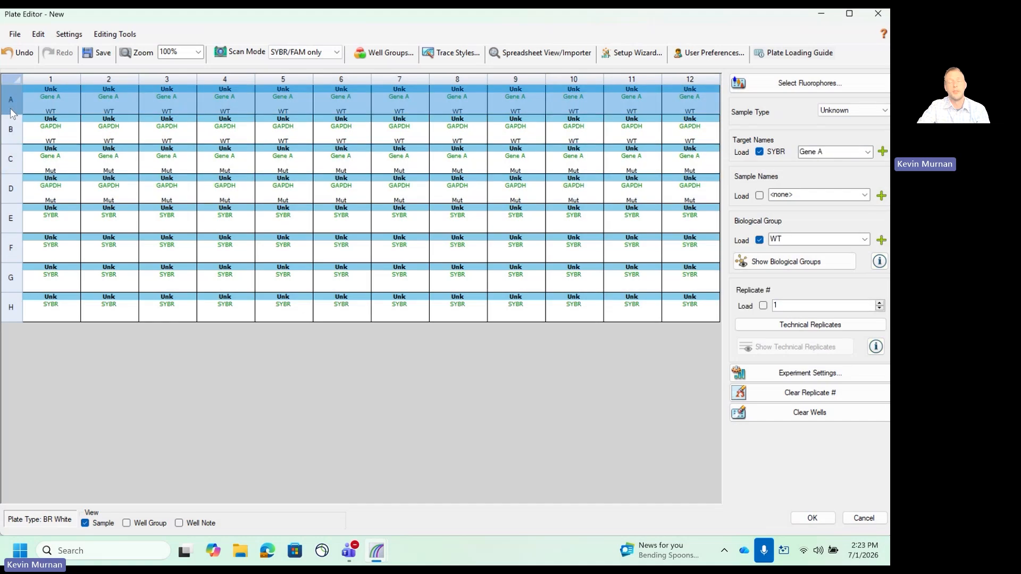
{"action": "left_click", "coordinate": [11, 137]}
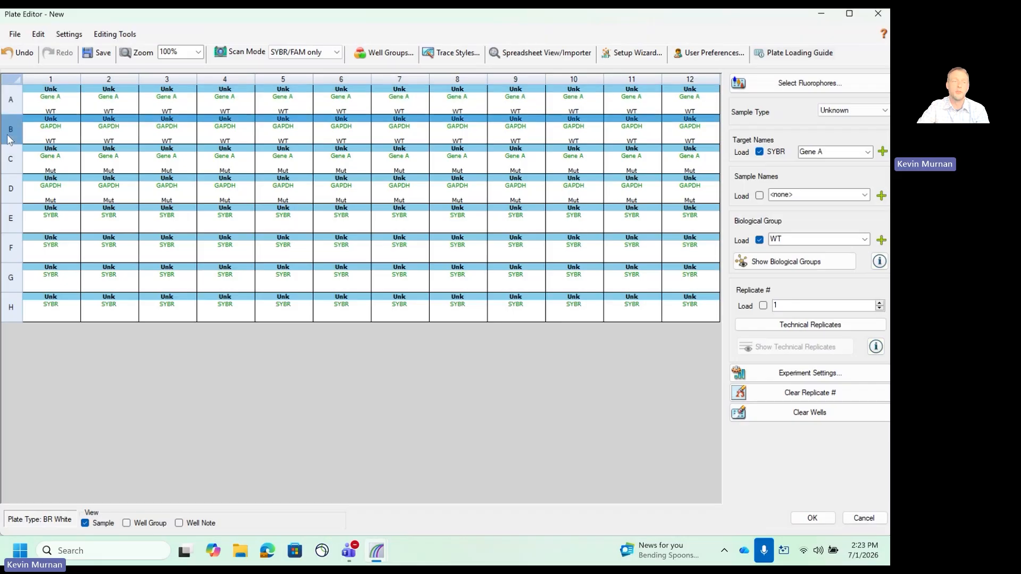
{"action": "left_click", "coordinate": [18, 158]}
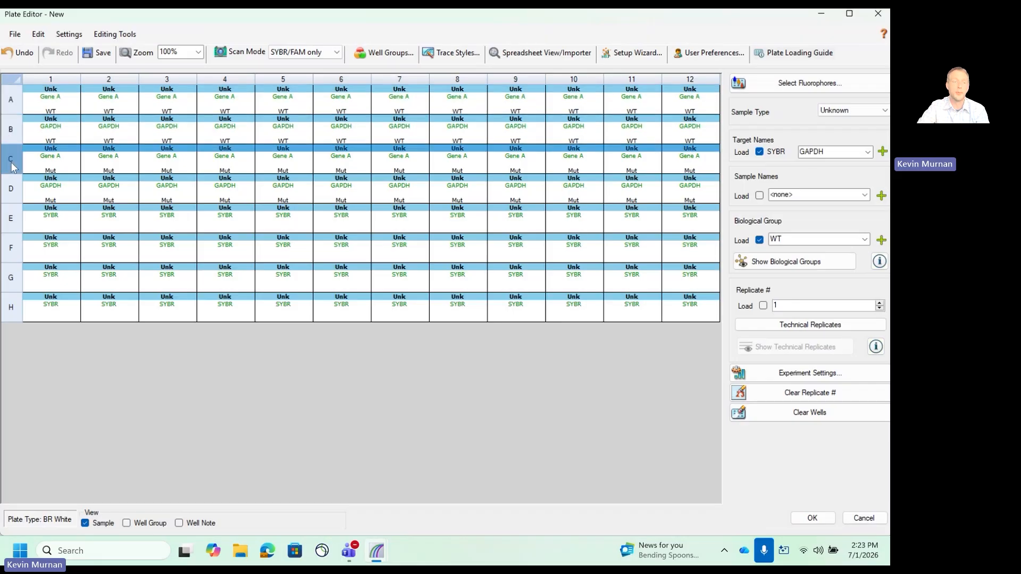
{"action": "left_click", "coordinate": [16, 195]}
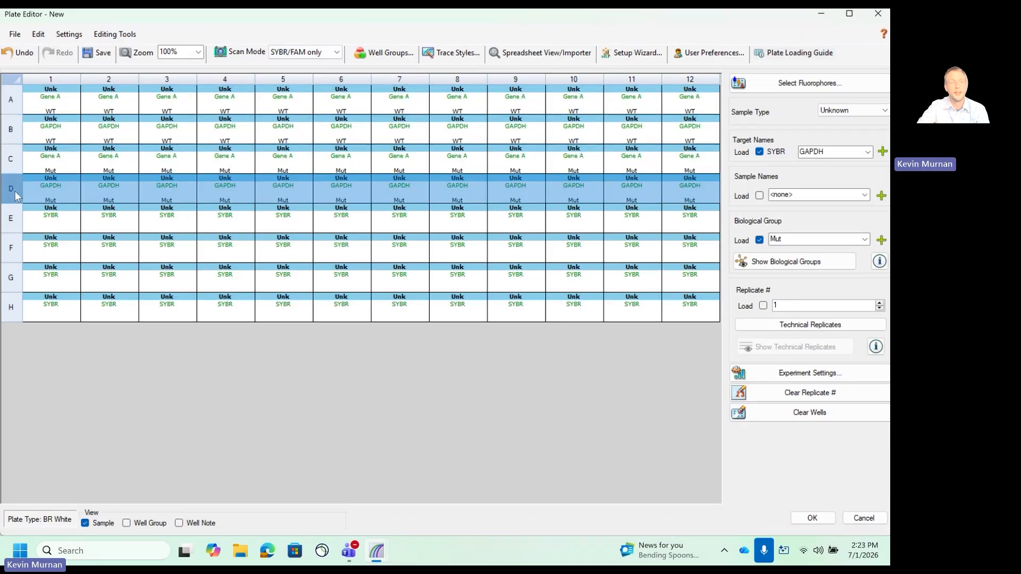
Apply horizontal technical replicates to rows A through D with replicate size 3 and starting replicate number 1
{"action": "left_click", "coordinate": [17, 101]}
{"action": "left_click_drag", "start_coordinate": [17, 100], "coordinate": [16, 189]}
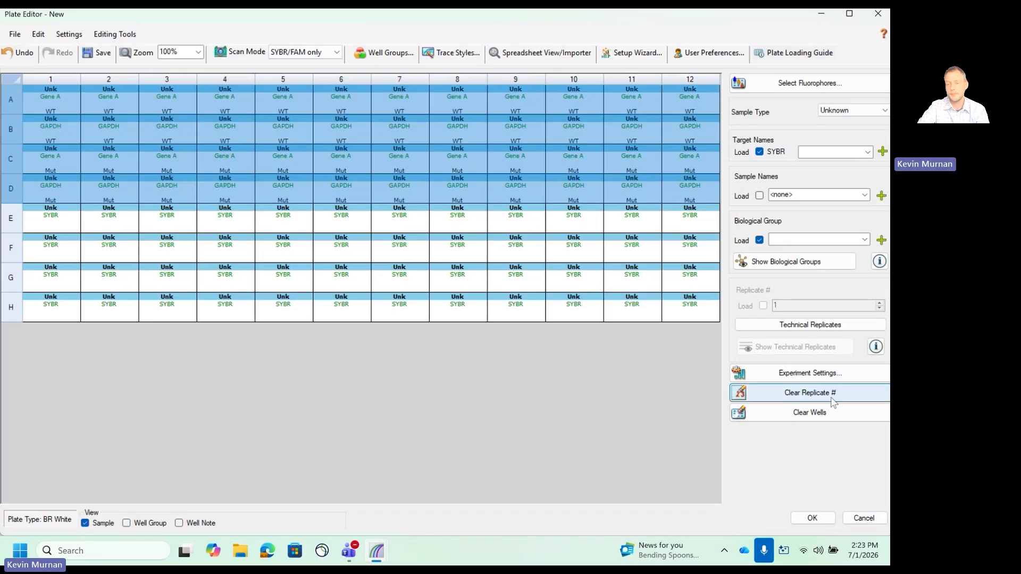
{"action": "left_click", "coordinate": [830, 327]}
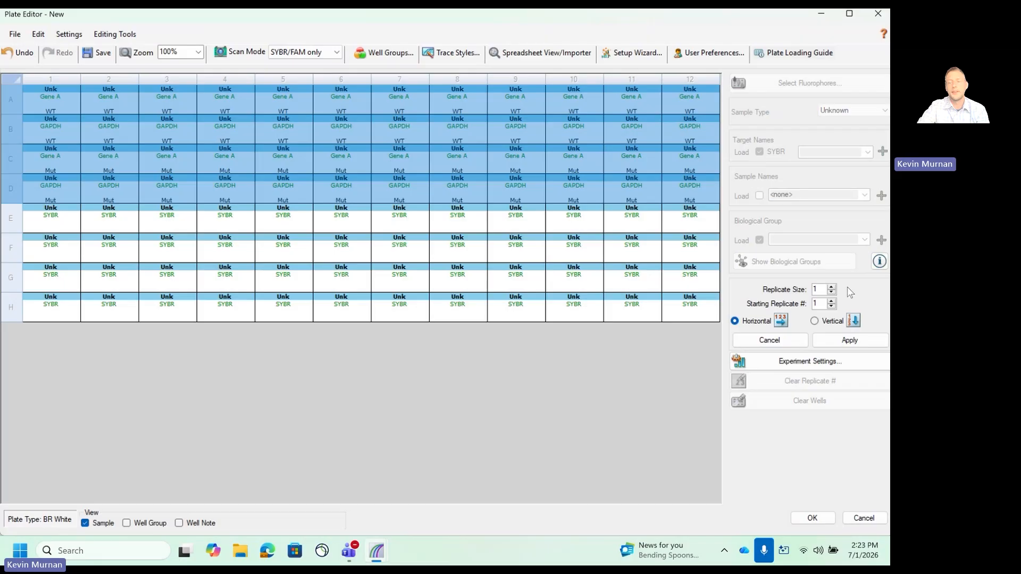
{"action": "double_click", "coordinate": [831, 287]}
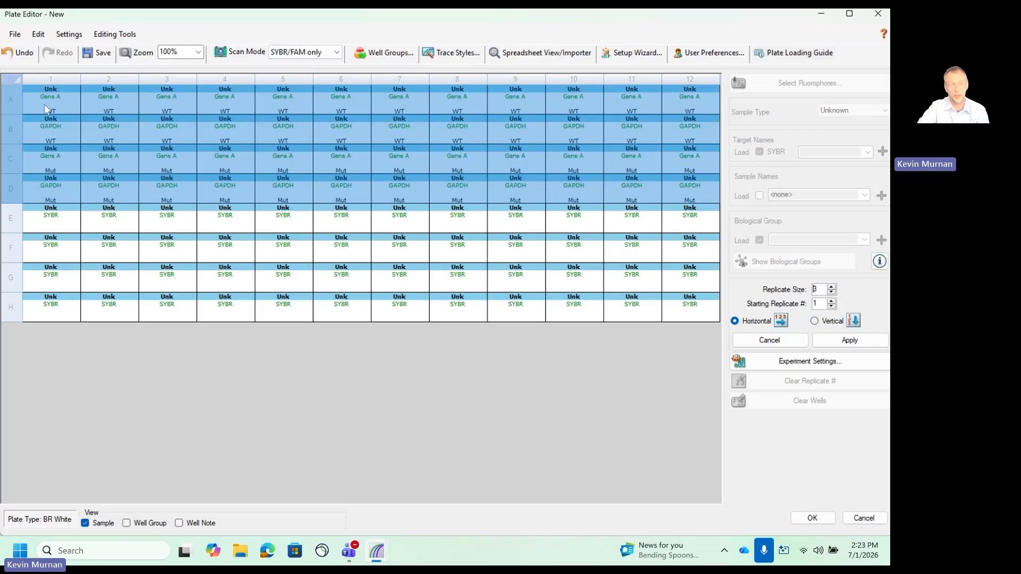
{"action": "left_click", "coordinate": [848, 341]}
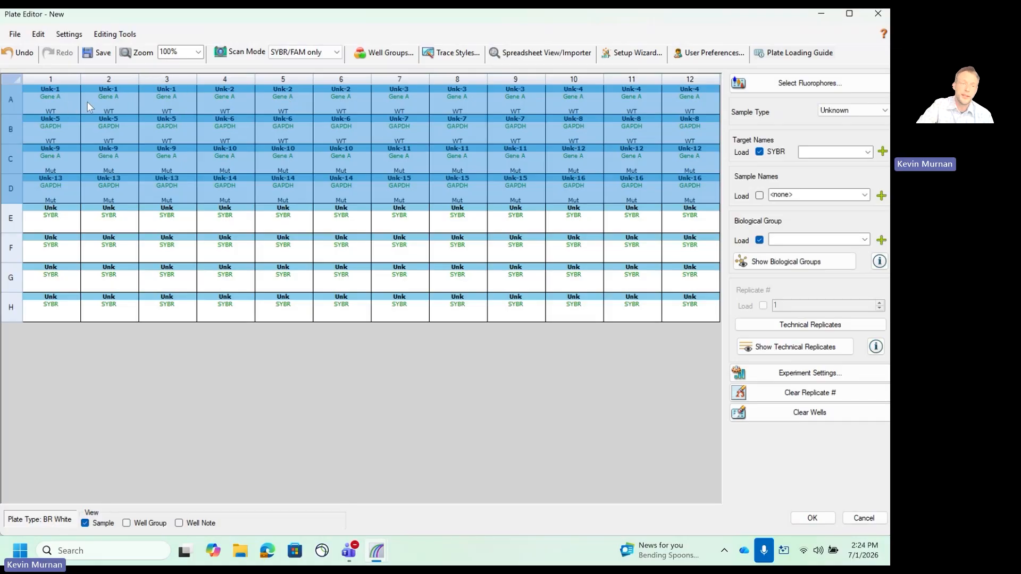
Assign the sample name Sample A to wells 1 through 3 in rows A and B
{"action": "left_click", "coordinate": [45, 97]}
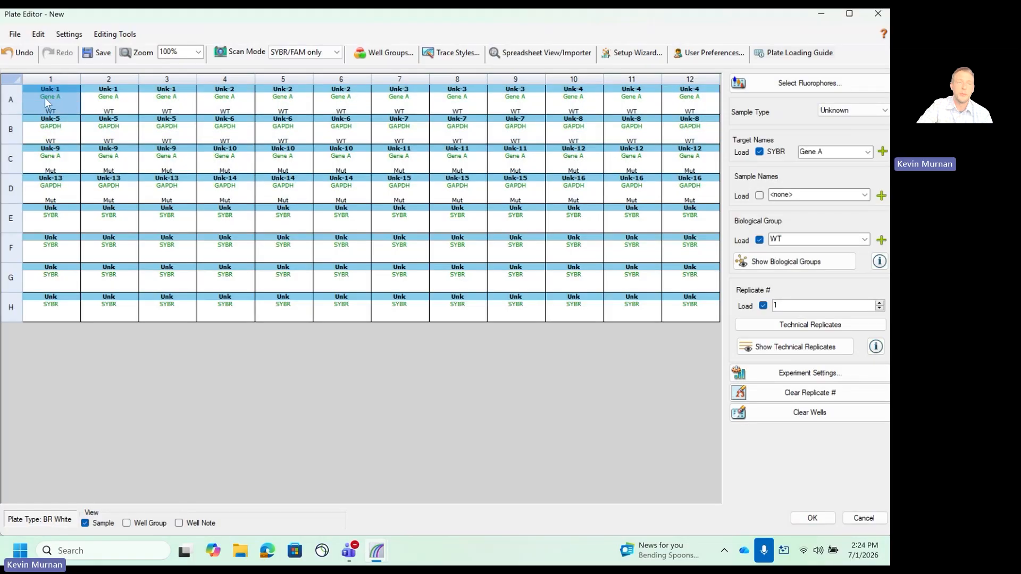
{"action": "left_click_drag", "start_coordinate": [45, 97], "coordinate": [155, 96]}
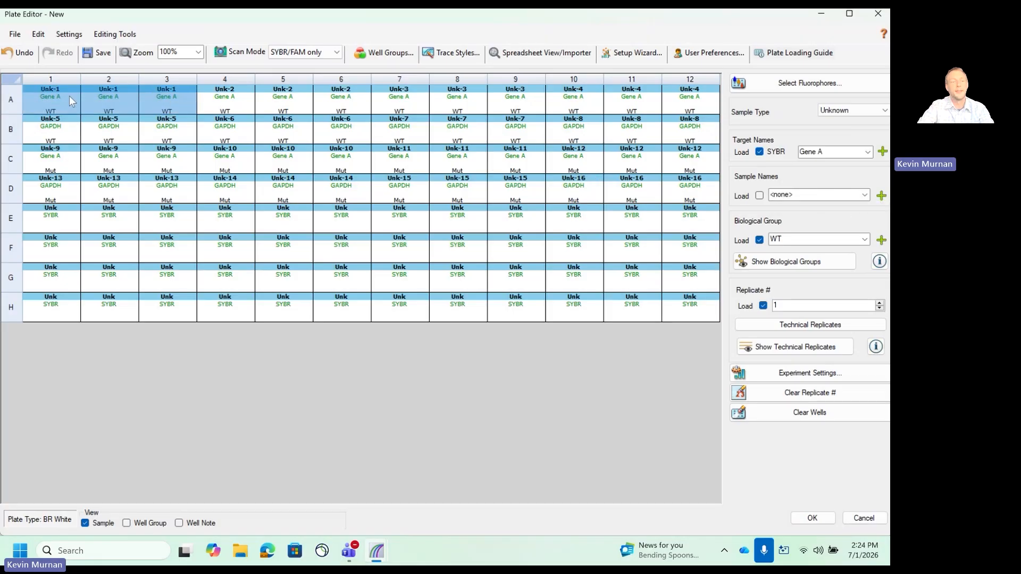
{"action": "left_click_drag", "start_coordinate": [63, 96], "coordinate": [177, 133]}
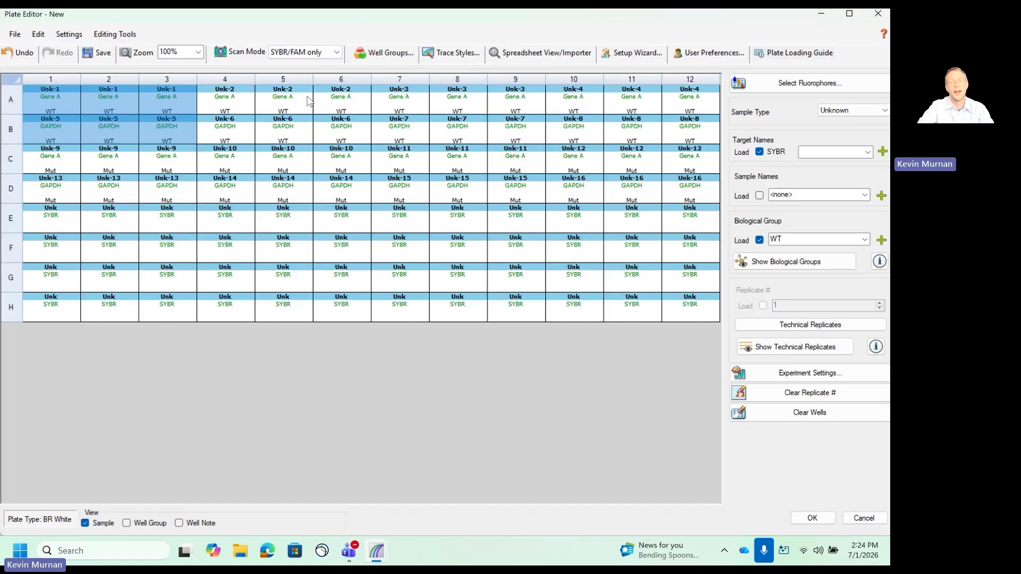
{"action": "left_click", "coordinate": [816, 196]}
{"action": "type", "text": "Sample A"}
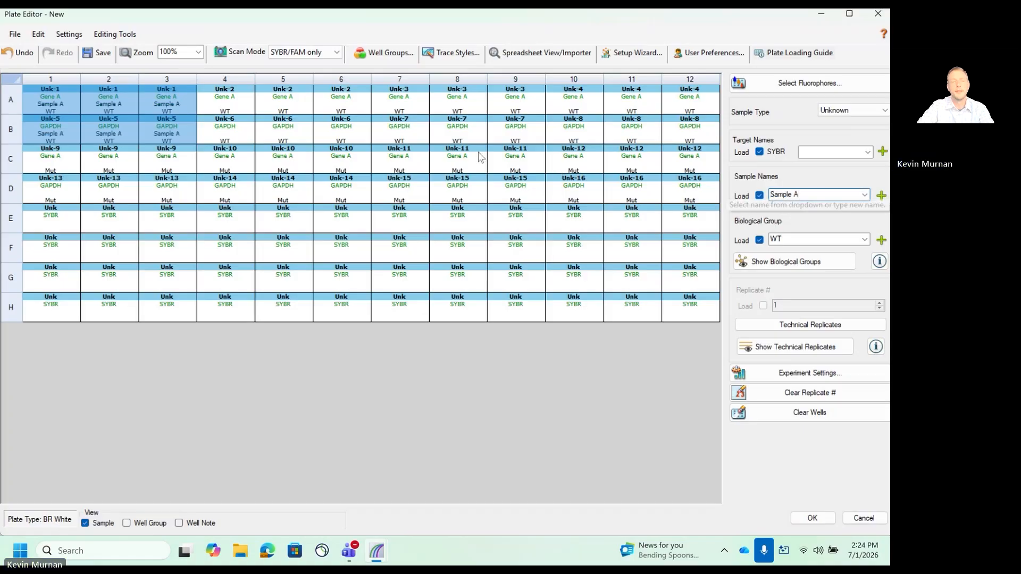
{"action": "key", "text": "Return"}
Assign the sample name Sample B to wells 4 through 6 in rows A and B
{"action": "left_click_drag", "start_coordinate": [229, 93], "coordinate": [359, 141]}
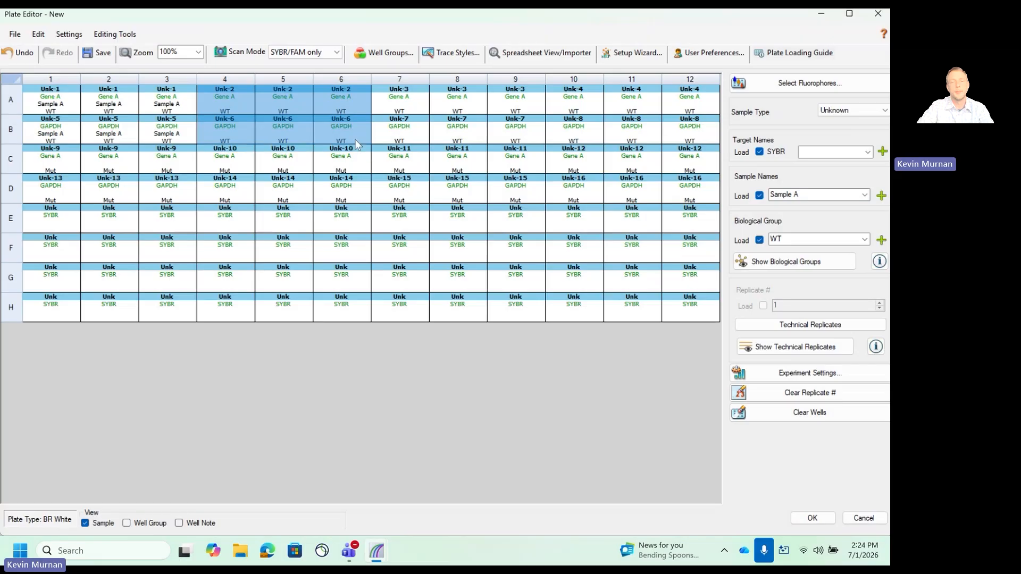
{"action": "left_click", "coordinate": [794, 197]}
{"action": "type", "text": "Sampl"}
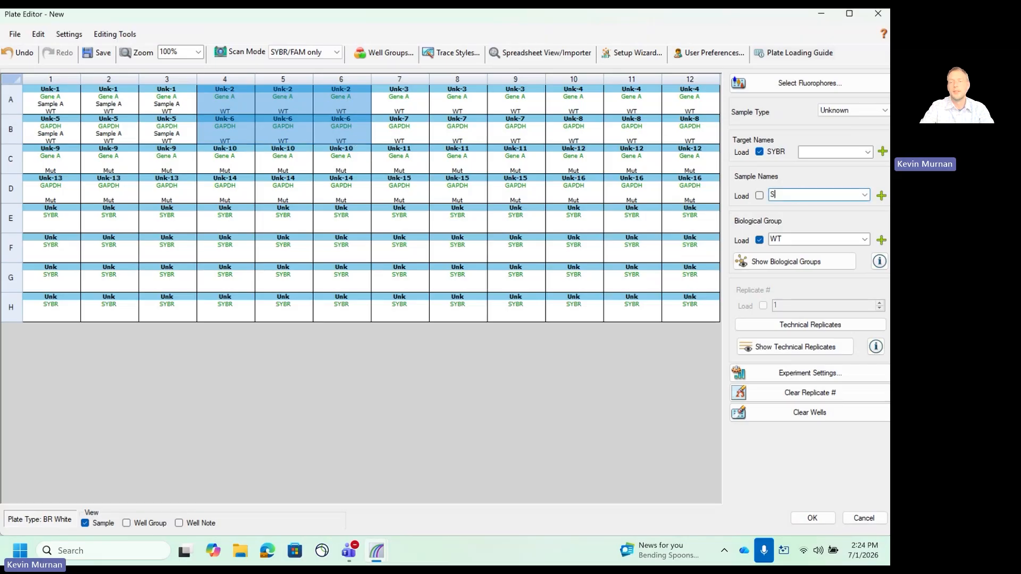
{"action": "key", "text": "Return"}
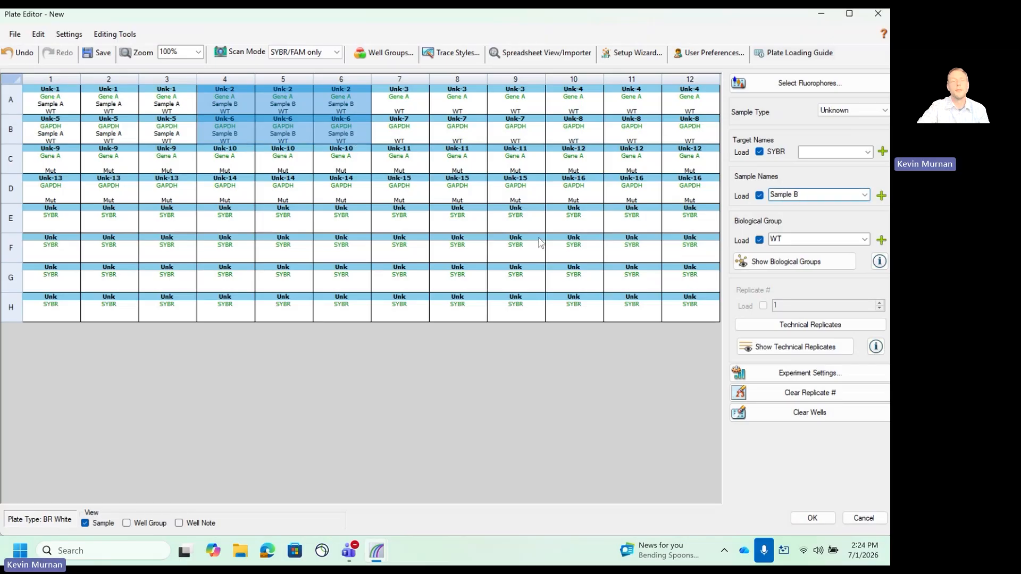
Set all wells in row E to the Standard sample type with SYBR target Gene A
{"action": "left_click", "coordinate": [57, 223]}
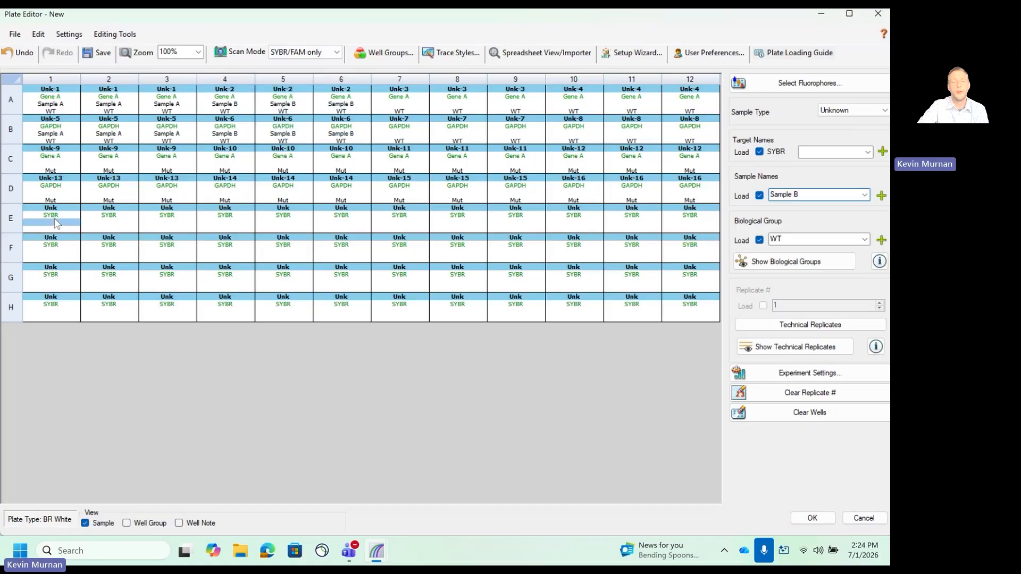
{"action": "left_click", "coordinate": [11, 219]}
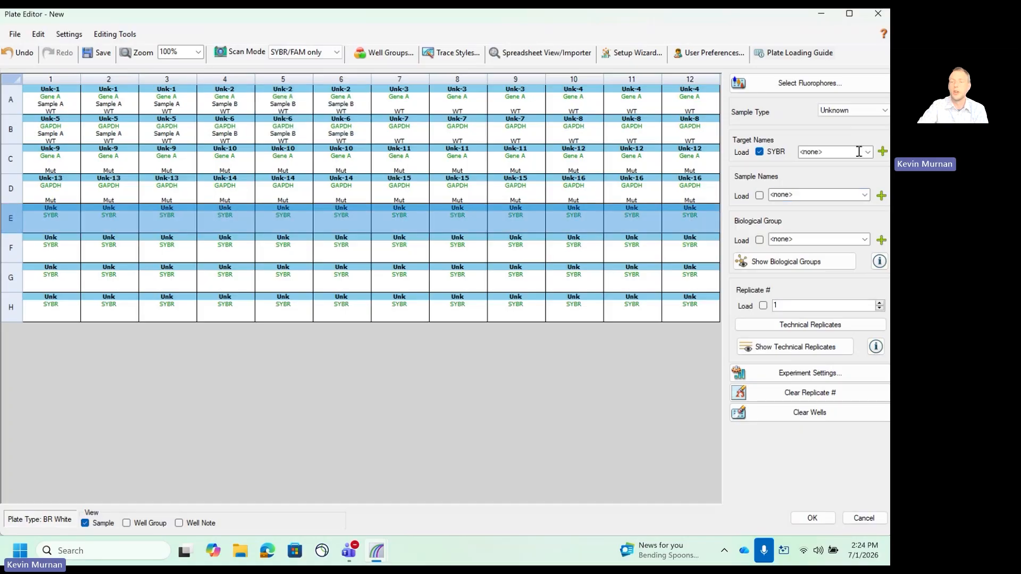
{"action": "left_click", "coordinate": [847, 111]}
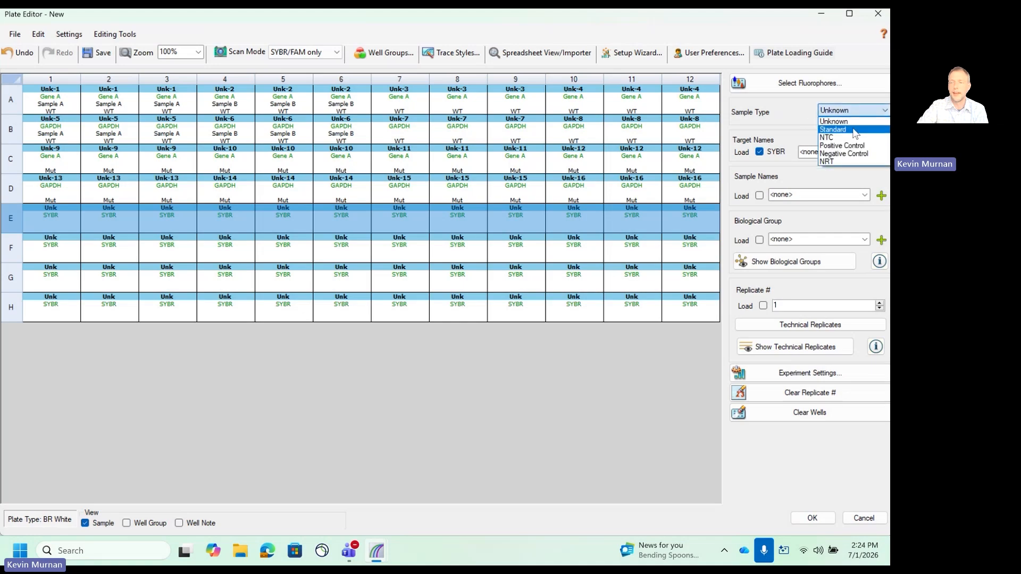
{"action": "left_click", "coordinate": [853, 130]}
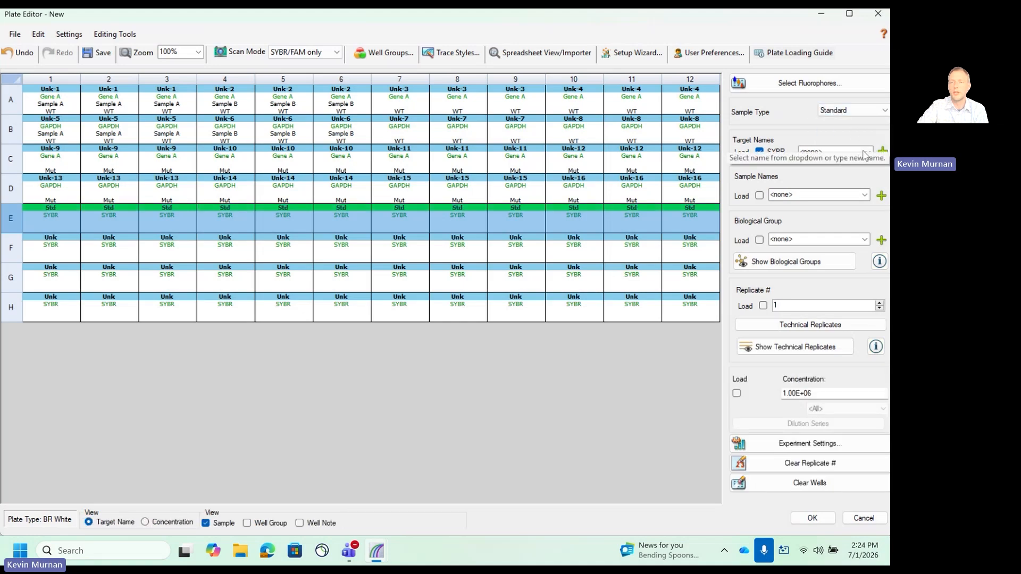
{"action": "left_click", "coordinate": [867, 151]}
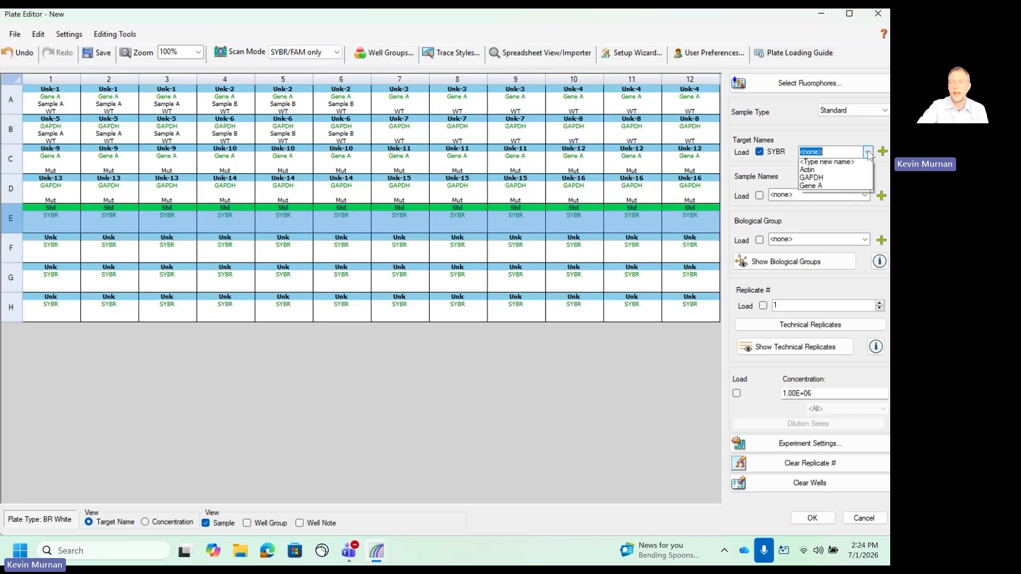
{"action": "left_click", "coordinate": [845, 189]}
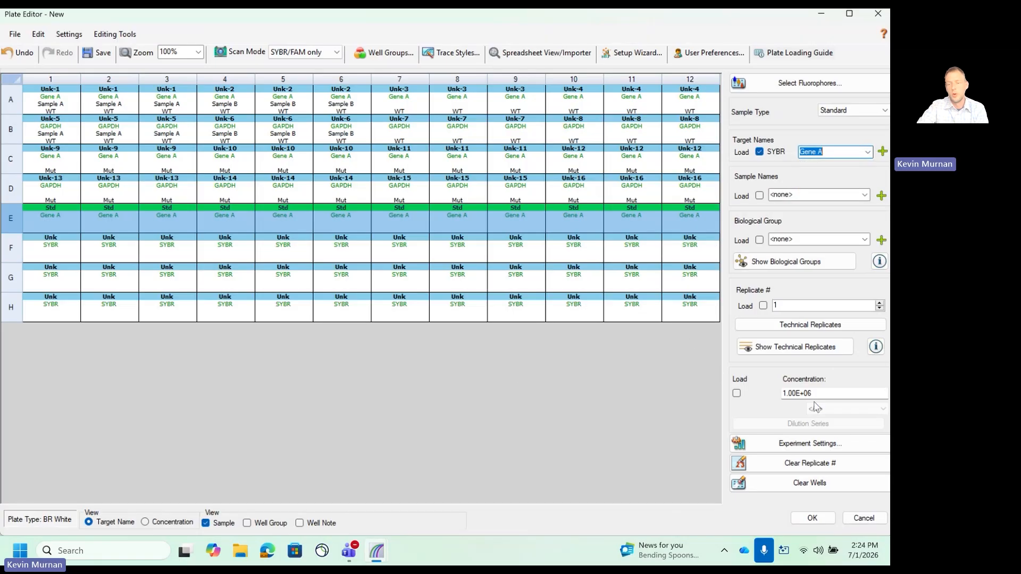
Apply horizontal replicates of size 2 to row E and a decreasing 10-fold dilution series from 1.00E+06 over replicates 1 to 6
{"action": "left_click", "coordinate": [794, 322]}
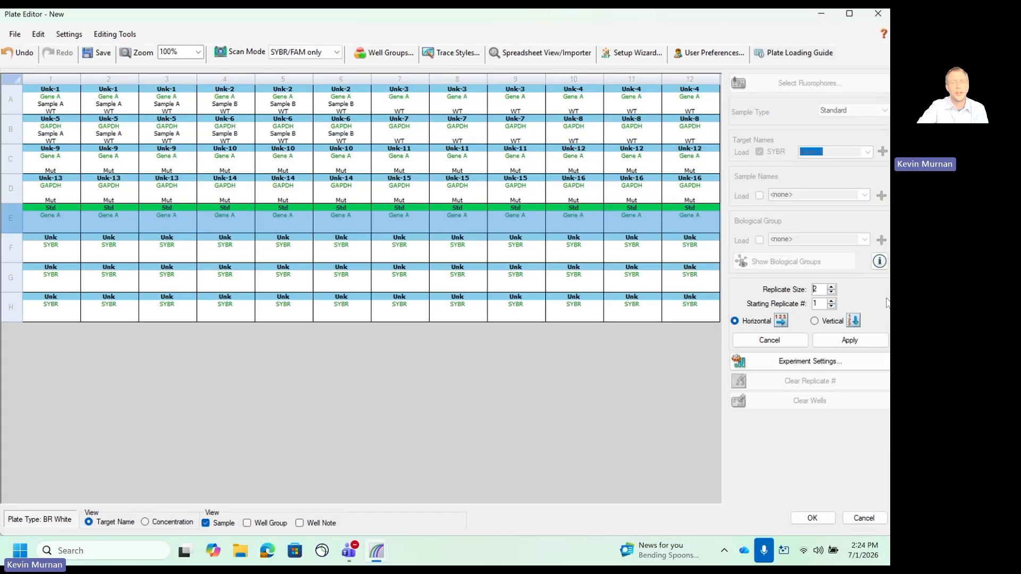
{"action": "left_click", "coordinate": [849, 341]}
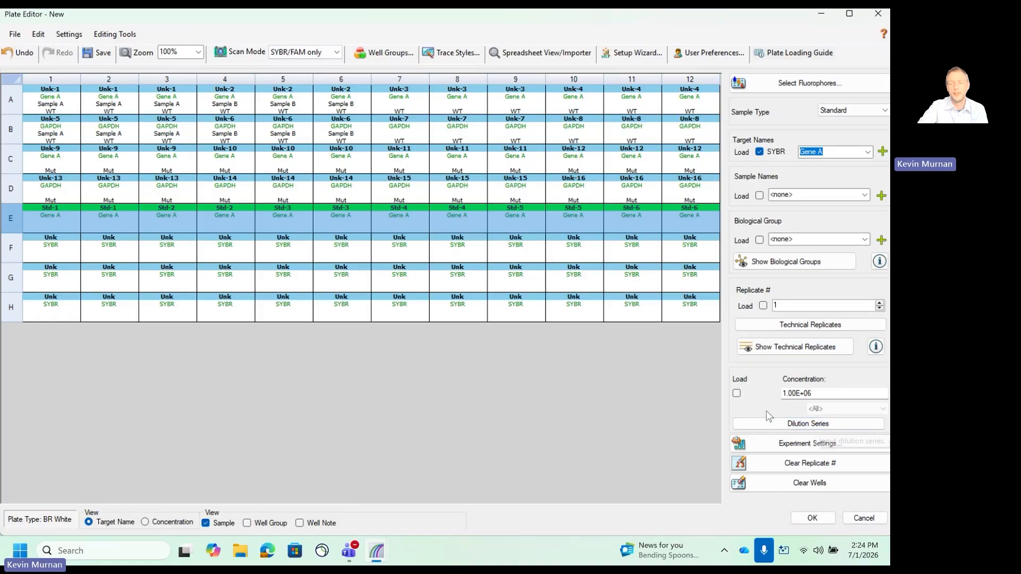
{"action": "left_click", "coordinate": [736, 393]}
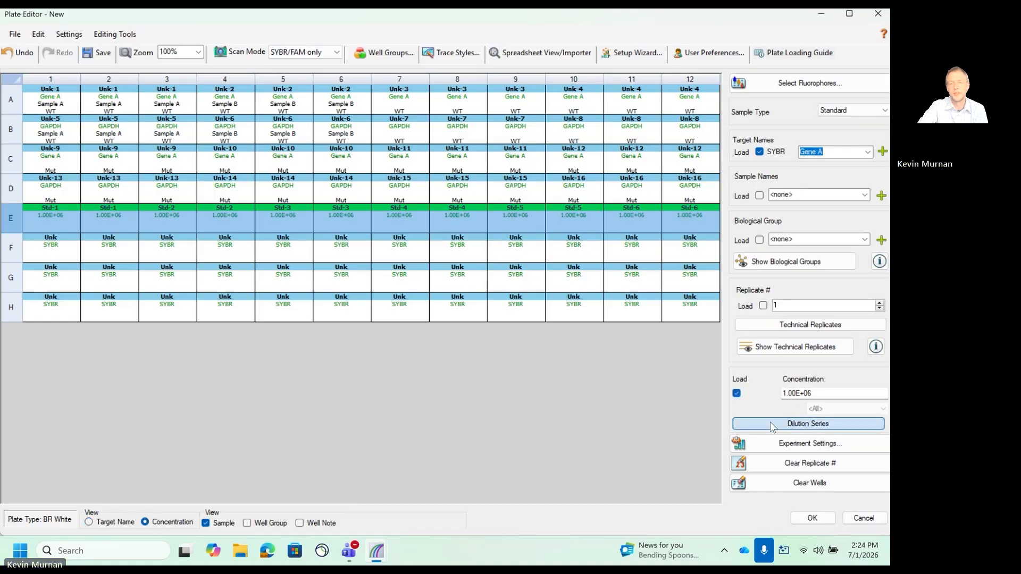
{"action": "left_click", "coordinate": [770, 422]}
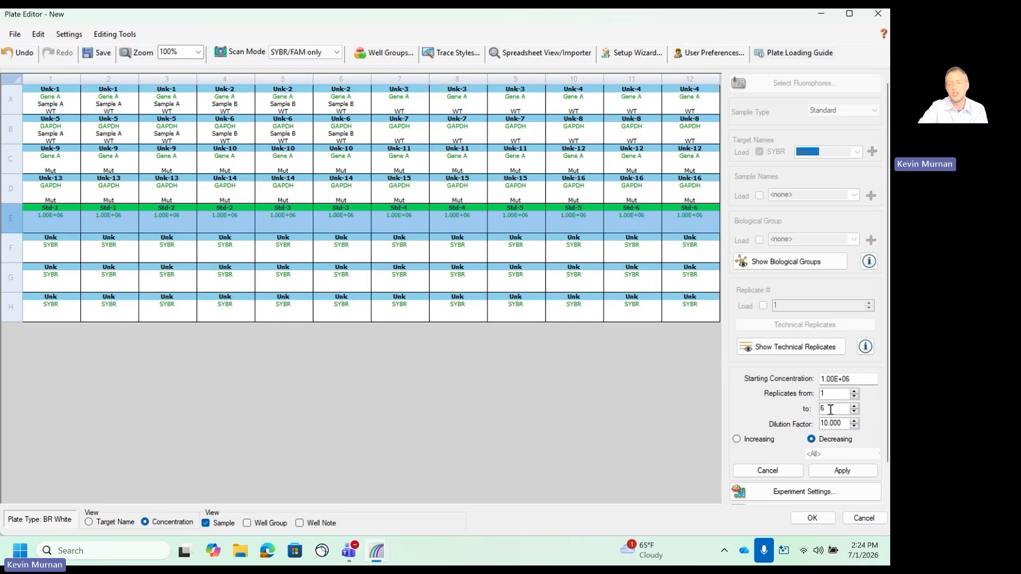
{"action": "left_click", "coordinate": [842, 471]}
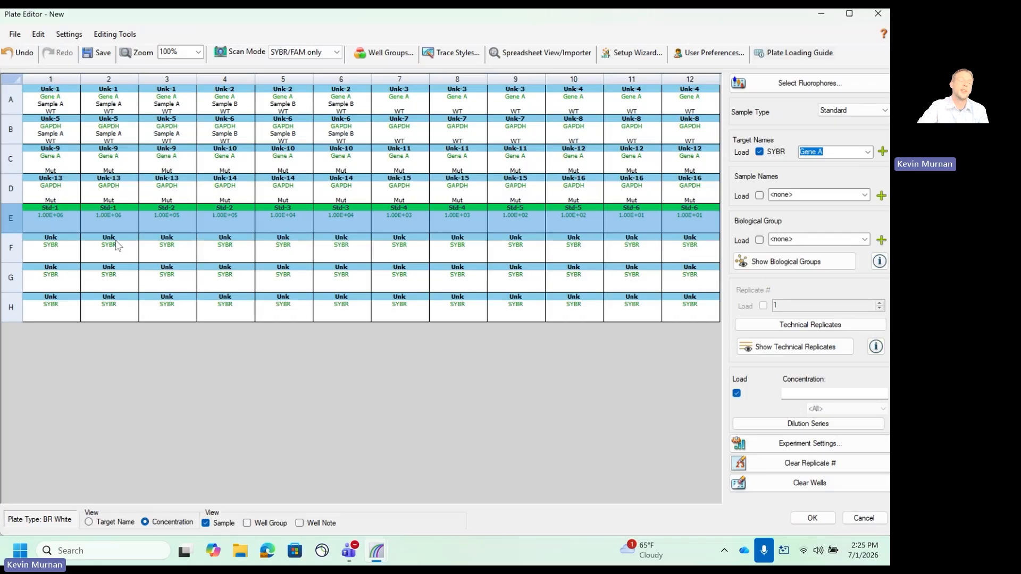
Set wells F1 through F6 to NTC and wells F7 through F12 to Positive Control
{"action": "left_click_drag", "start_coordinate": [40, 250], "coordinate": [330, 251]}
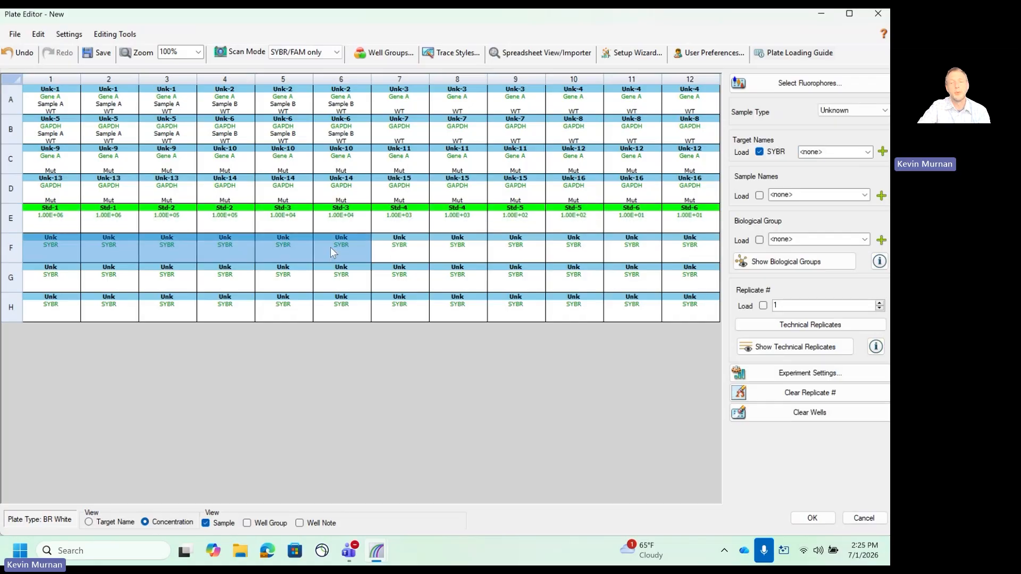
{"action": "left_click", "coordinate": [827, 111]}
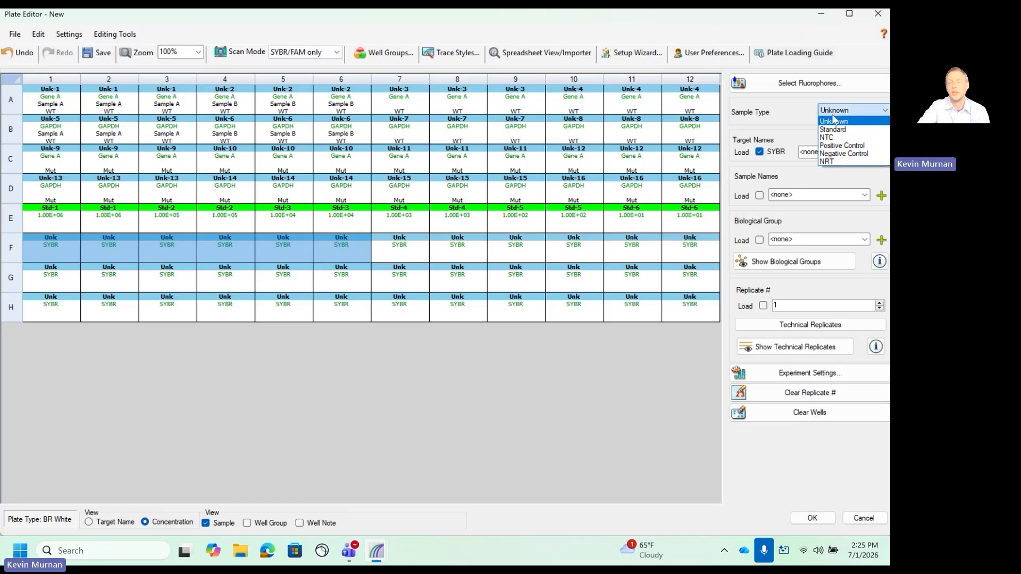
{"action": "left_click", "coordinate": [833, 140]}
{"action": "left_click_drag", "start_coordinate": [388, 251], "coordinate": [701, 248]}
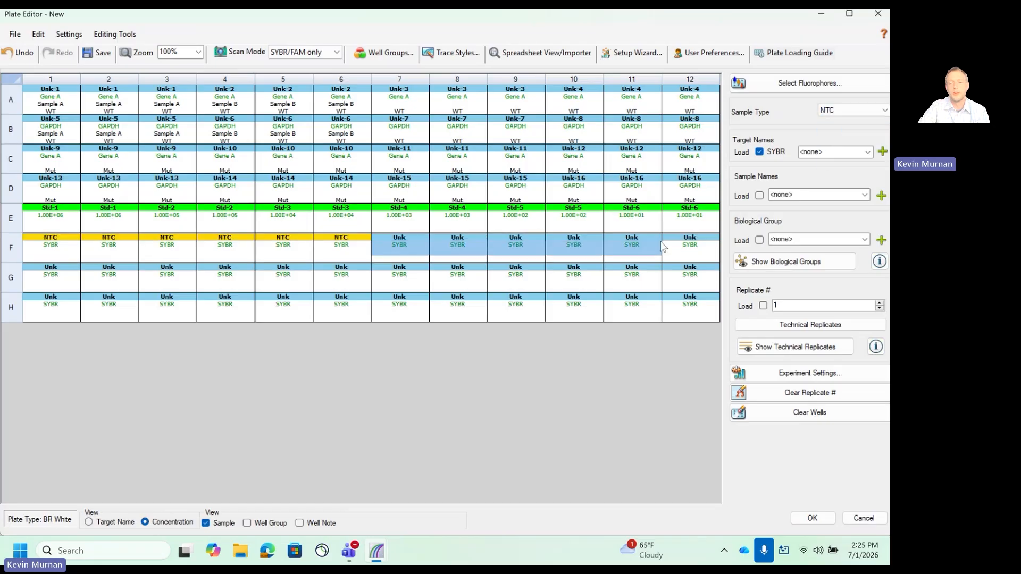
{"action": "left_click", "coordinate": [872, 110]}
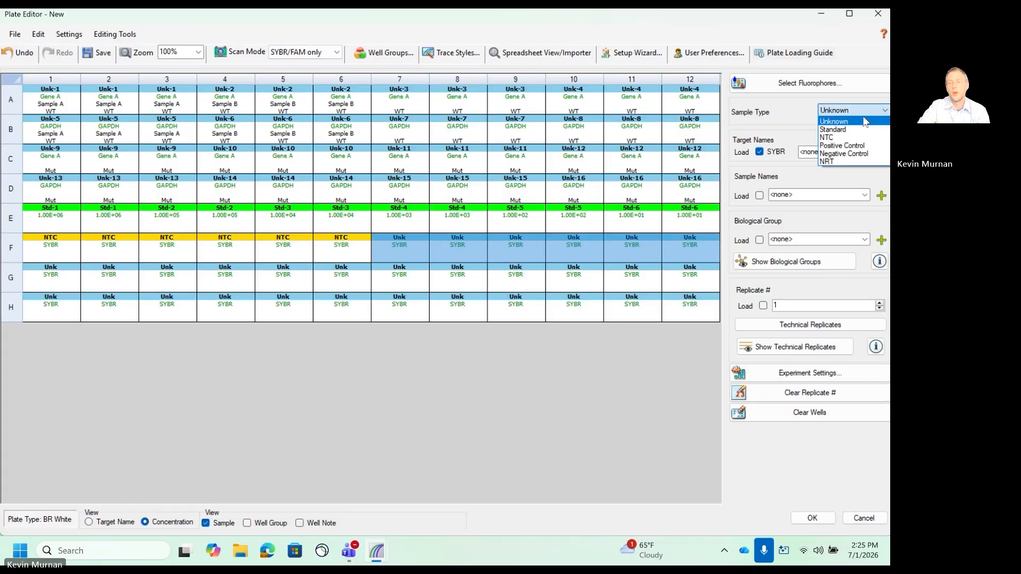
{"action": "left_click", "coordinate": [845, 147]}
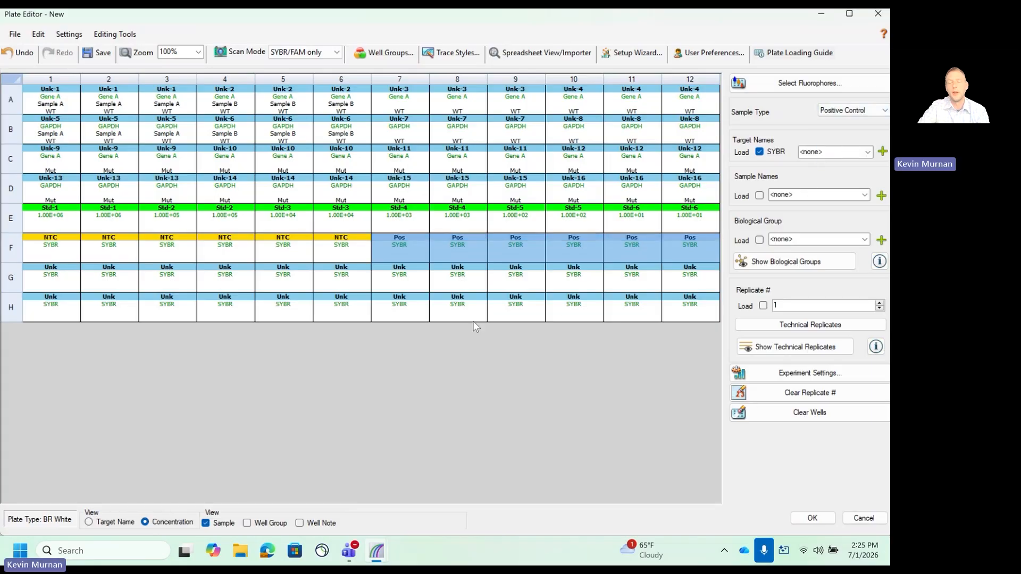
Clear all wells in rows G and H, and briefly display the plate's technical replicate color coding
{"action": "left_click", "coordinate": [13, 282]}
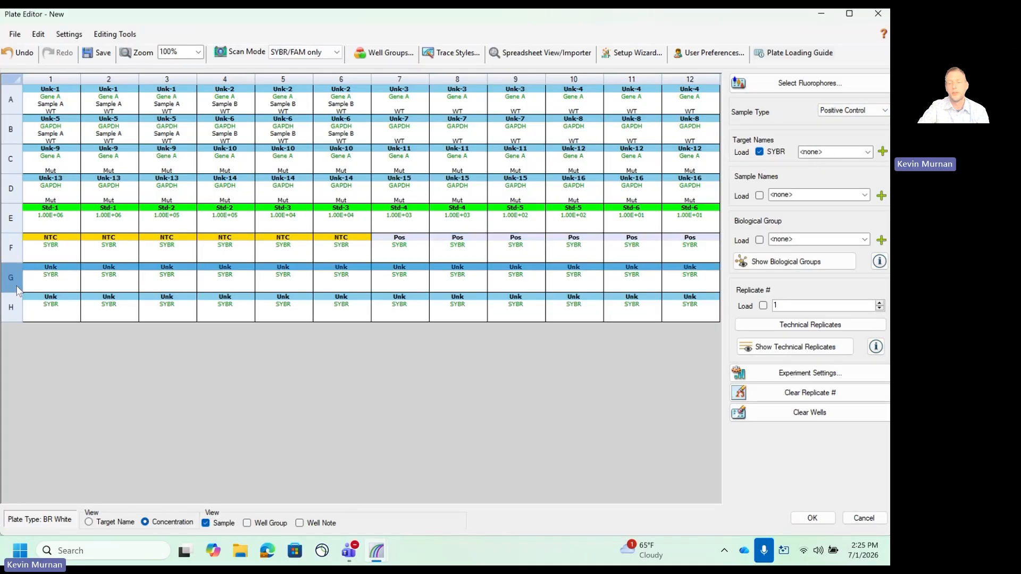
{"action": "left_click_drag", "start_coordinate": [17, 293], "coordinate": [17, 296]}
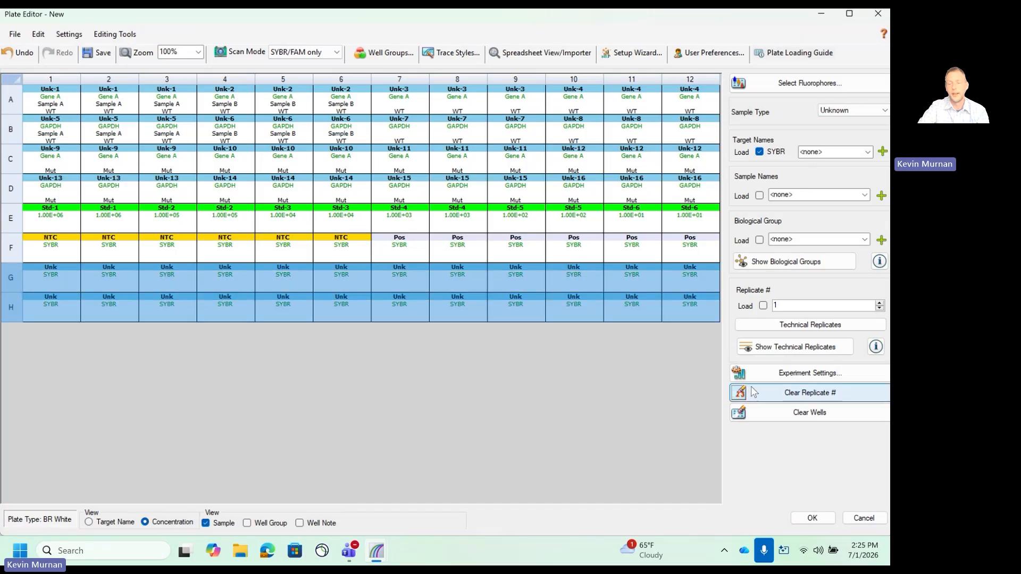
{"action": "left_click", "coordinate": [778, 413]}
{"action": "left_click", "coordinate": [566, 278]}
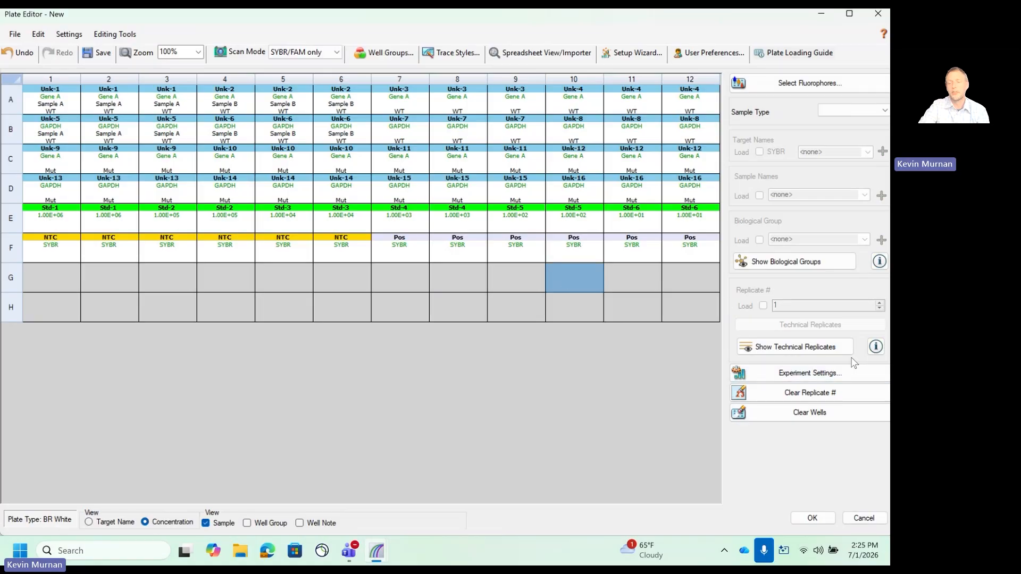
{"action": "left_click", "coordinate": [823, 353]}
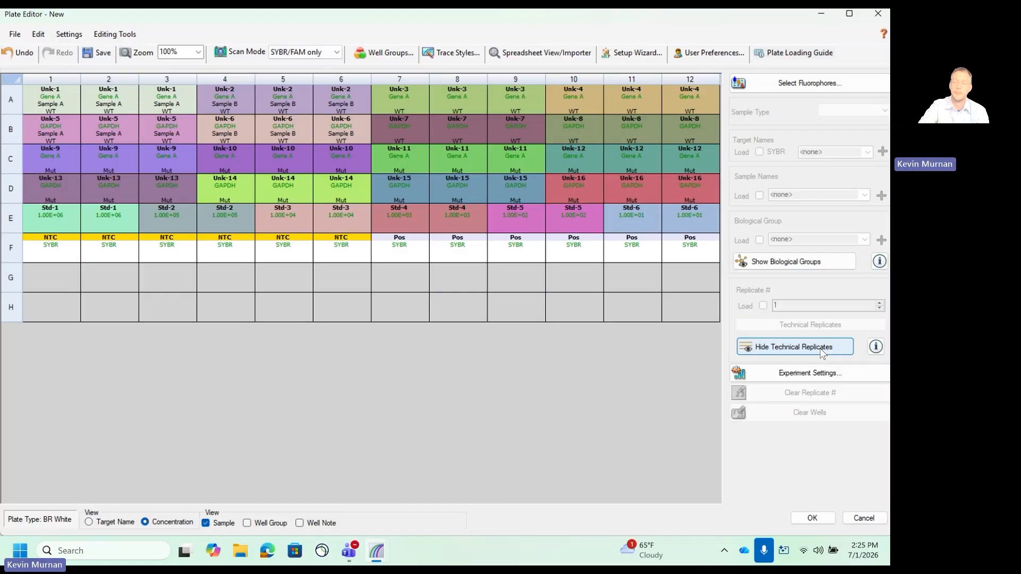
{"action": "left_click", "coordinate": [823, 353]}
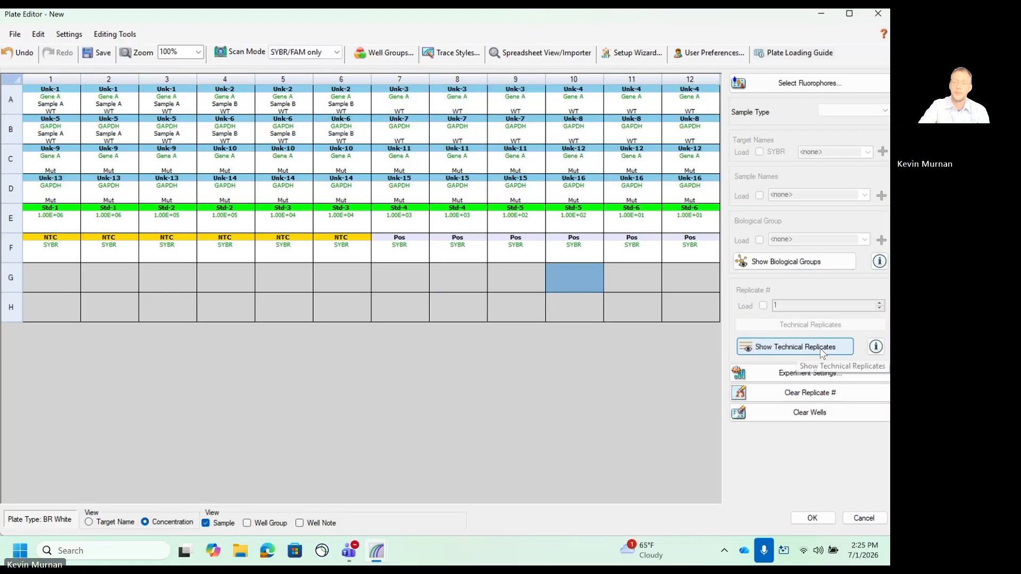
Mark GAPDH as the reference target and WT as the control biological group in the experiment settings
{"action": "left_click", "coordinate": [807, 375]}
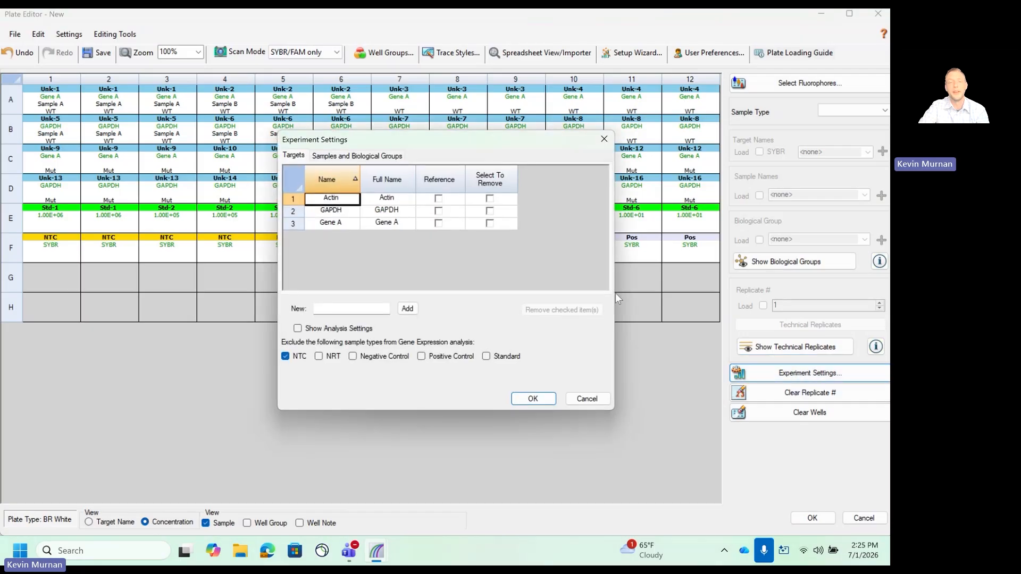
{"action": "left_click", "coordinate": [440, 211]}
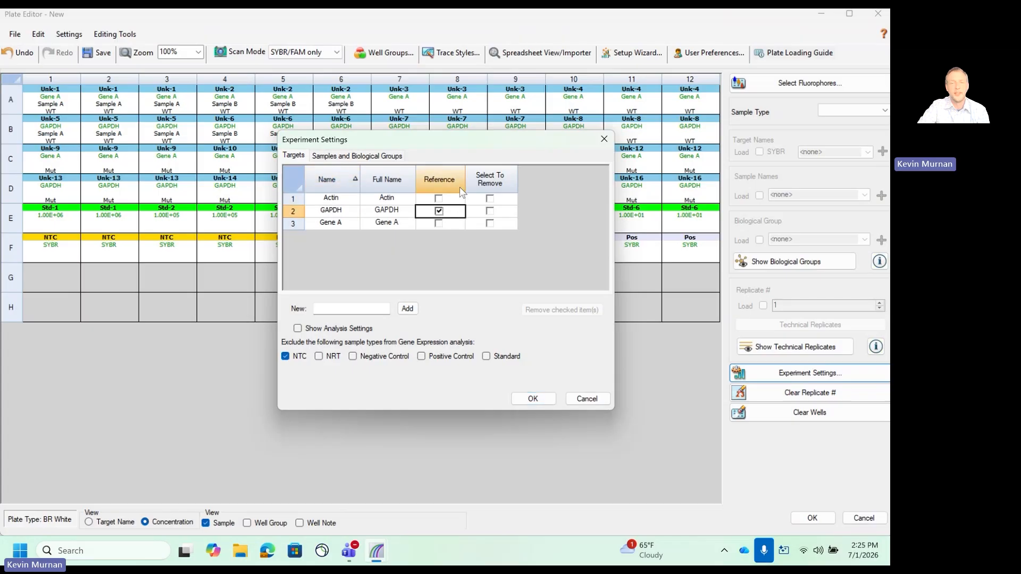
{"action": "left_click", "coordinate": [374, 157]}
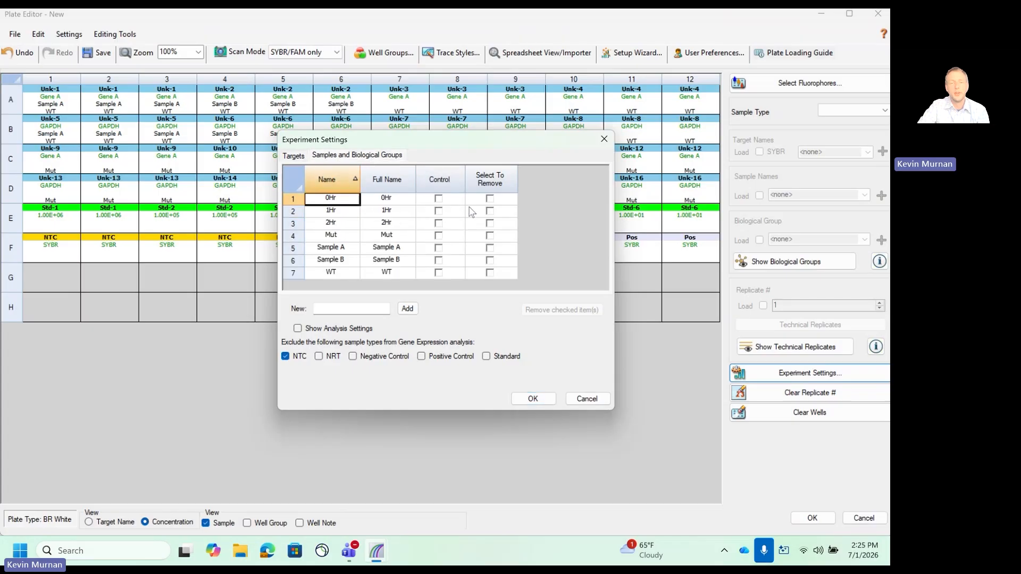
{"action": "left_click", "coordinate": [441, 273]}
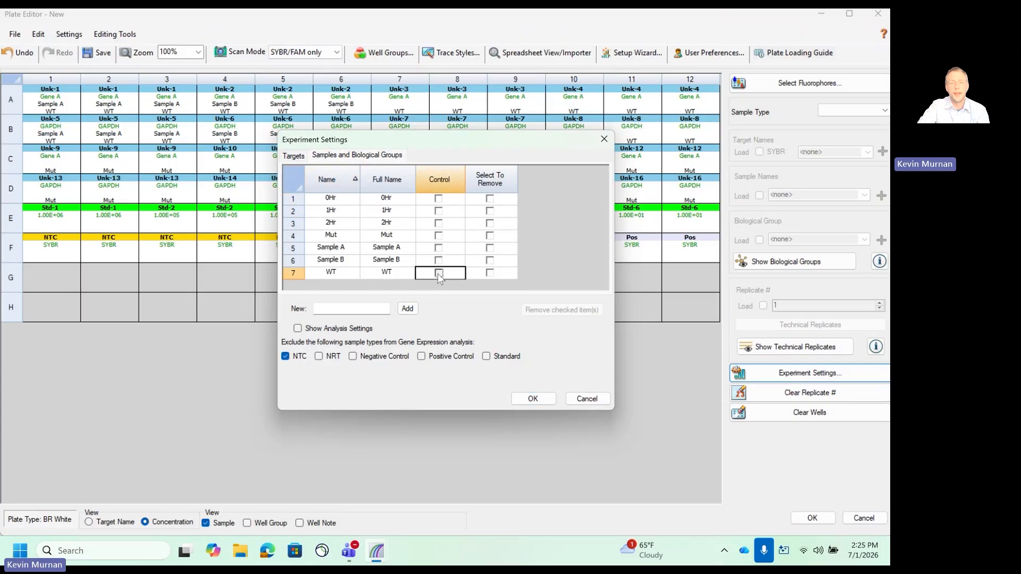
{"action": "left_click_drag", "start_coordinate": [516, 138], "coordinate": [369, 89]}
{"action": "left_click", "coordinate": [398, 346]}
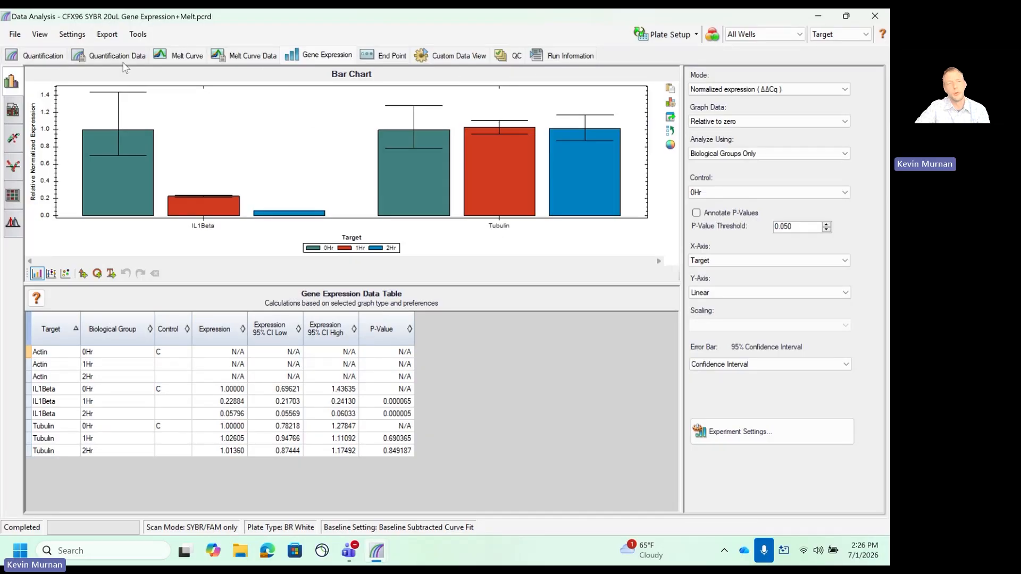
View the quantification results of the completed gene expression run with the amplification plot on a linear scale
{"action": "left_click", "coordinate": [42, 55]}
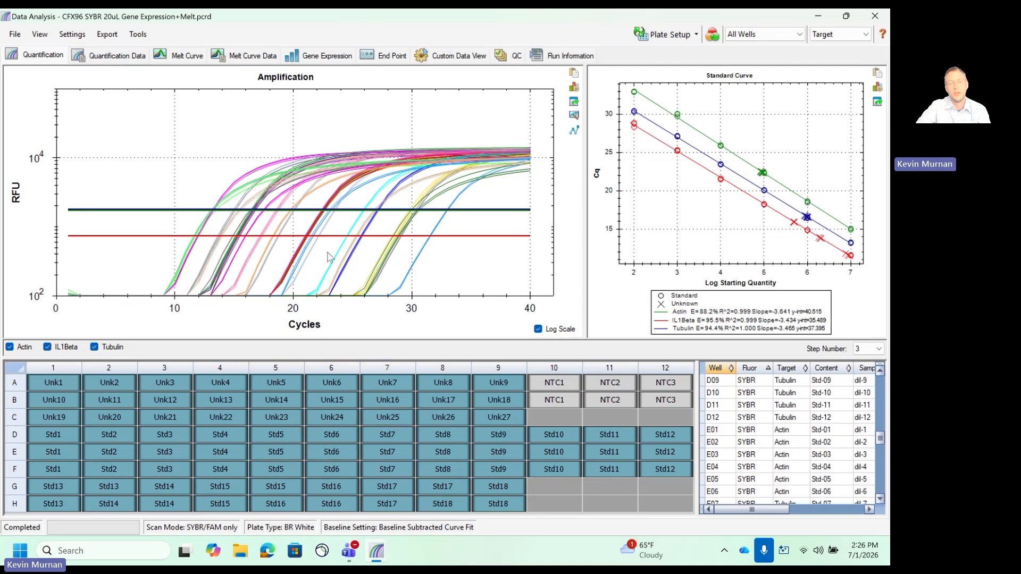
{"action": "left_click", "coordinate": [538, 330]}
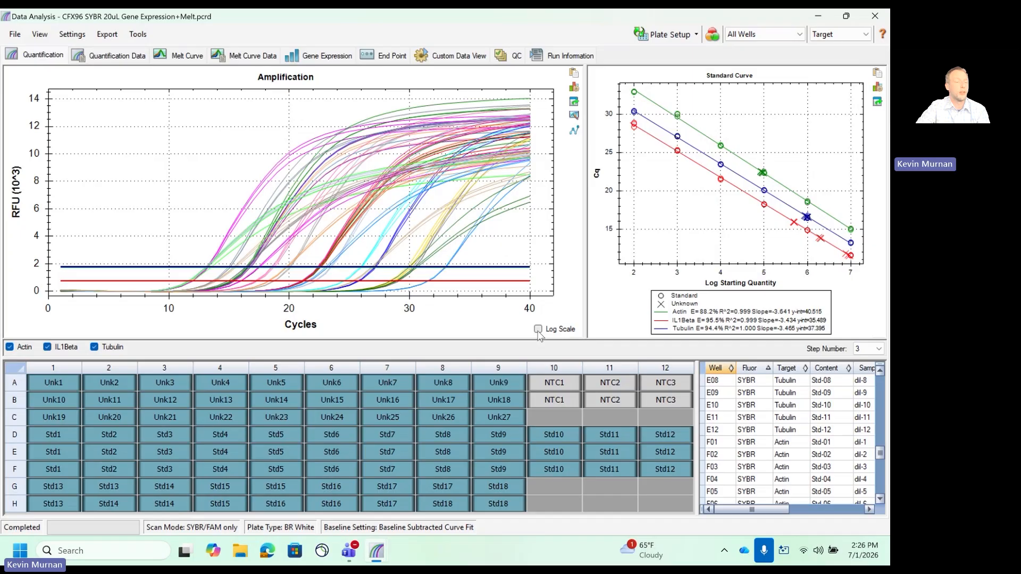
Display the amplification plot on a log scale and check the Cq and SQ values in the well table
{"action": "left_click", "coordinate": [538, 330]}
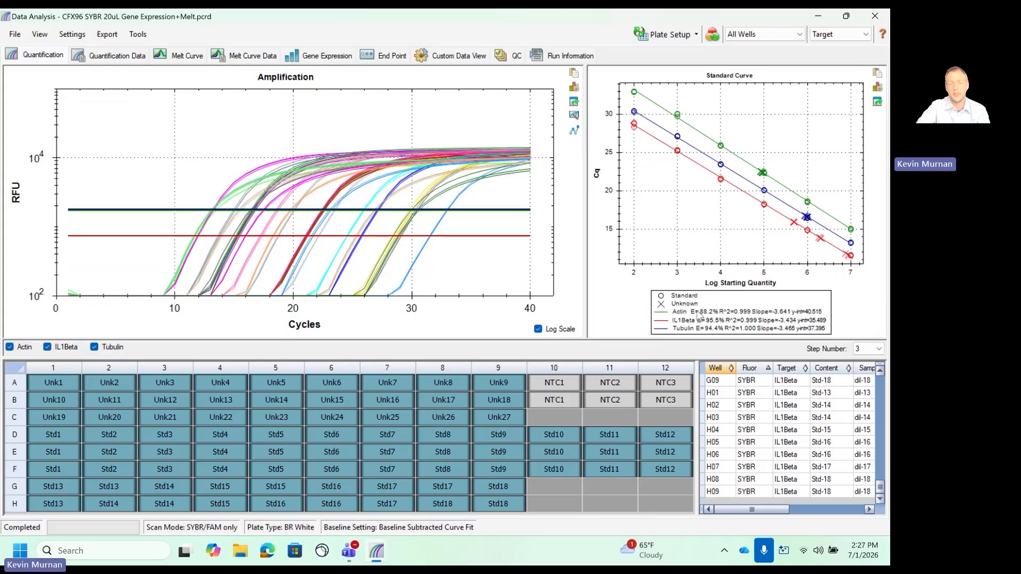
{"action": "left_click_drag", "start_coordinate": [747, 504], "coordinate": [800, 501]}
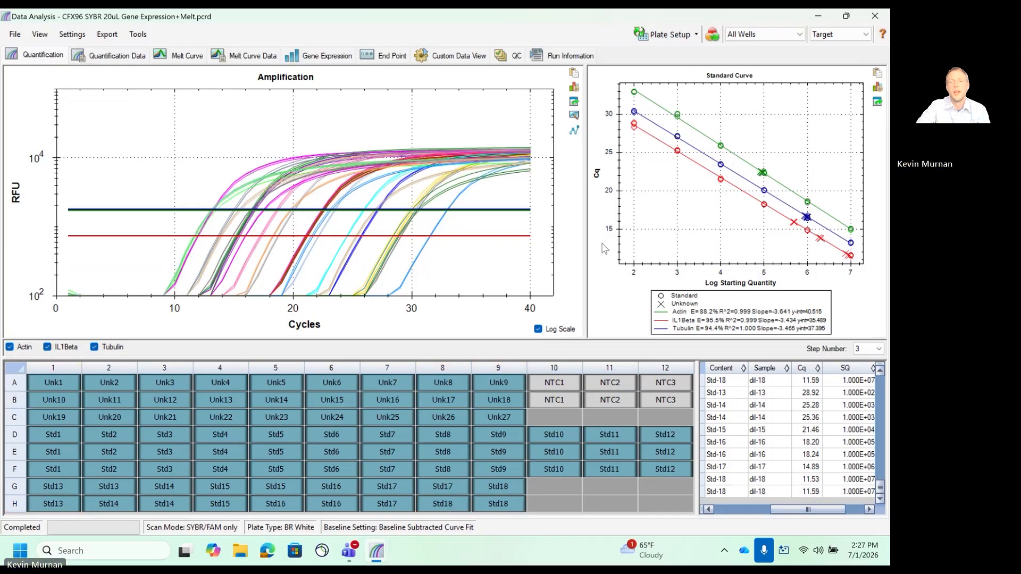
{"action": "right_click", "coordinate": [25, 122]}
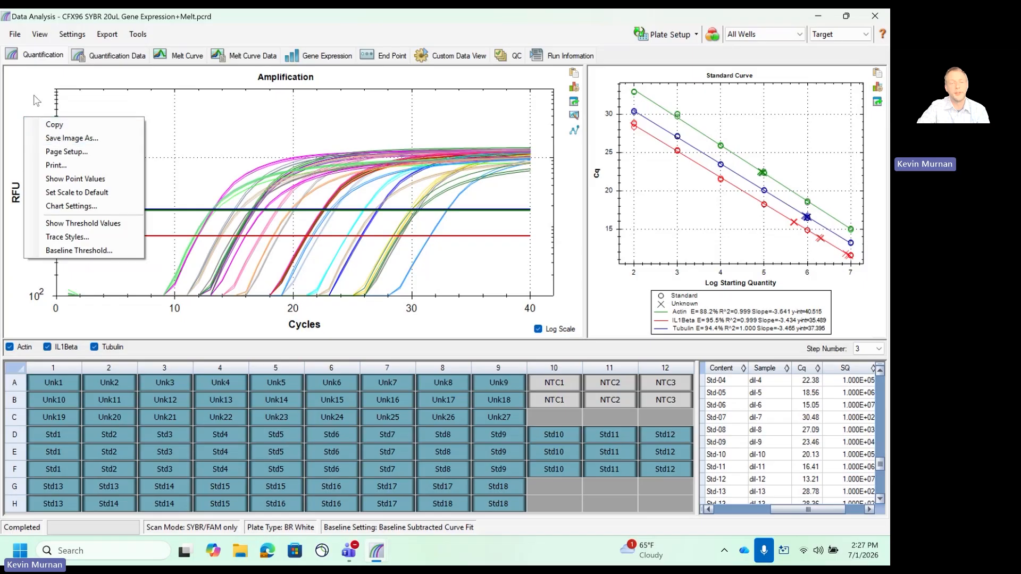
{"action": "left_click", "coordinate": [35, 100]}
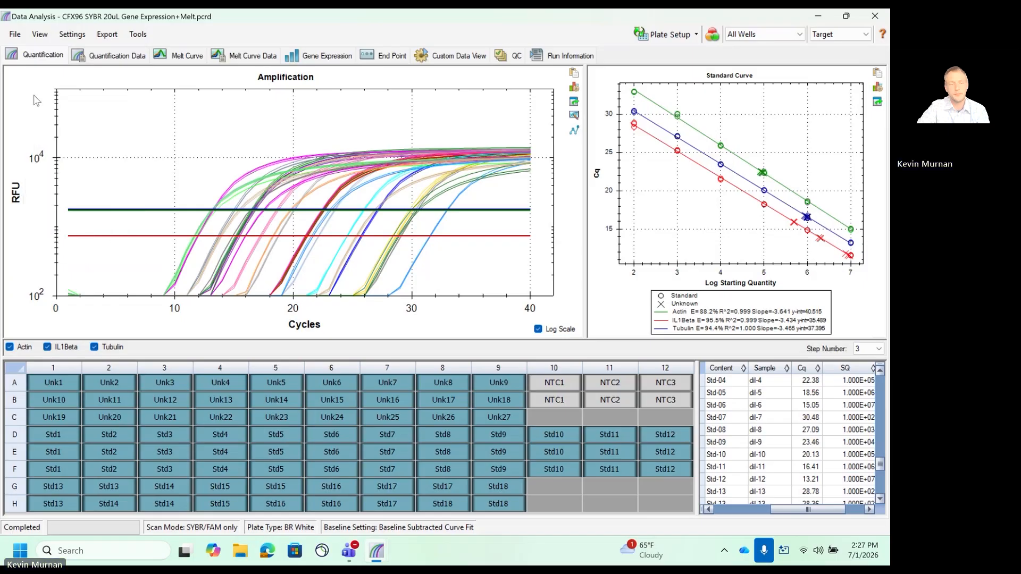
Review the quantification data table for all wells and look at its export options
{"action": "left_click", "coordinate": [132, 58]}
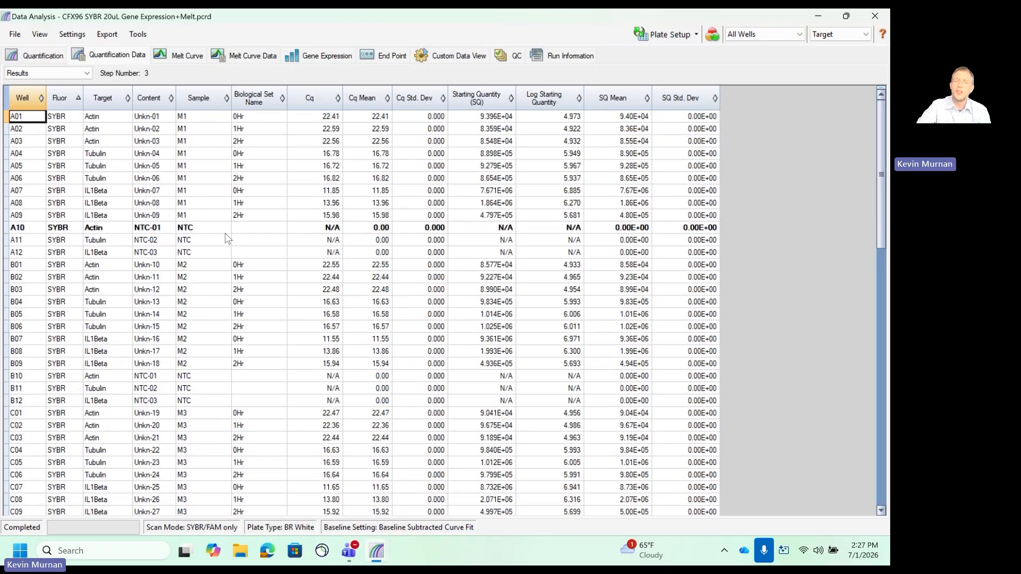
{"action": "right_click", "coordinate": [306, 192]}
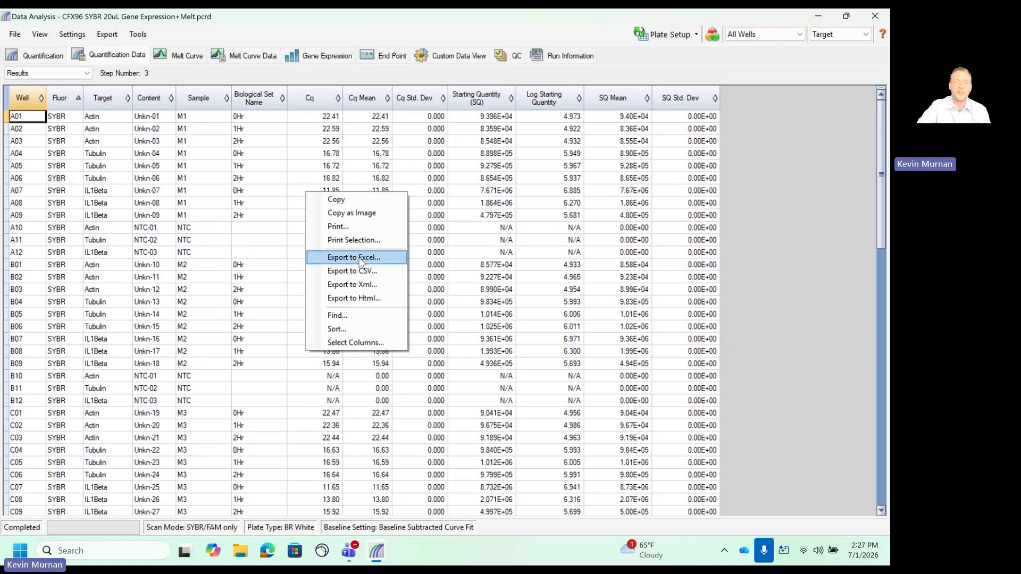
{"action": "left_click", "coordinate": [227, 207]}
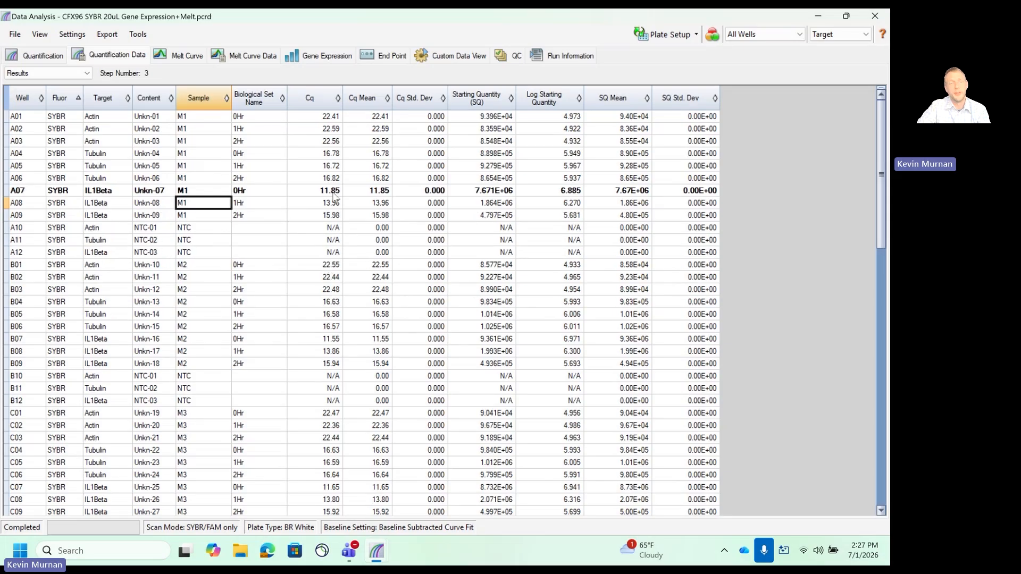
View the gene expression bar chart and check the reference target and control biological group in the experiment settings, leaving them unchanged
{"action": "left_click", "coordinate": [317, 55]}
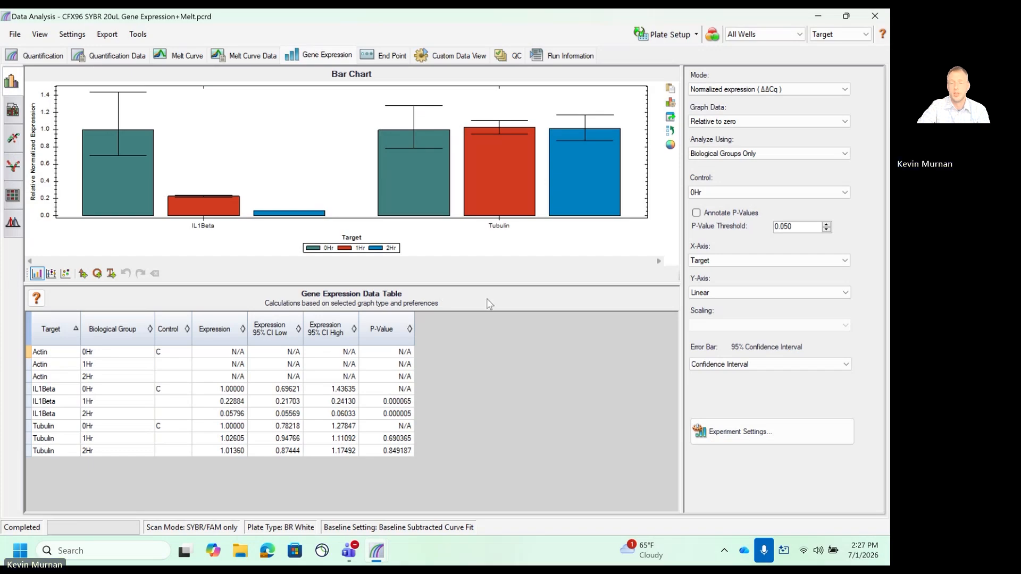
{"action": "left_click", "coordinate": [724, 433]}
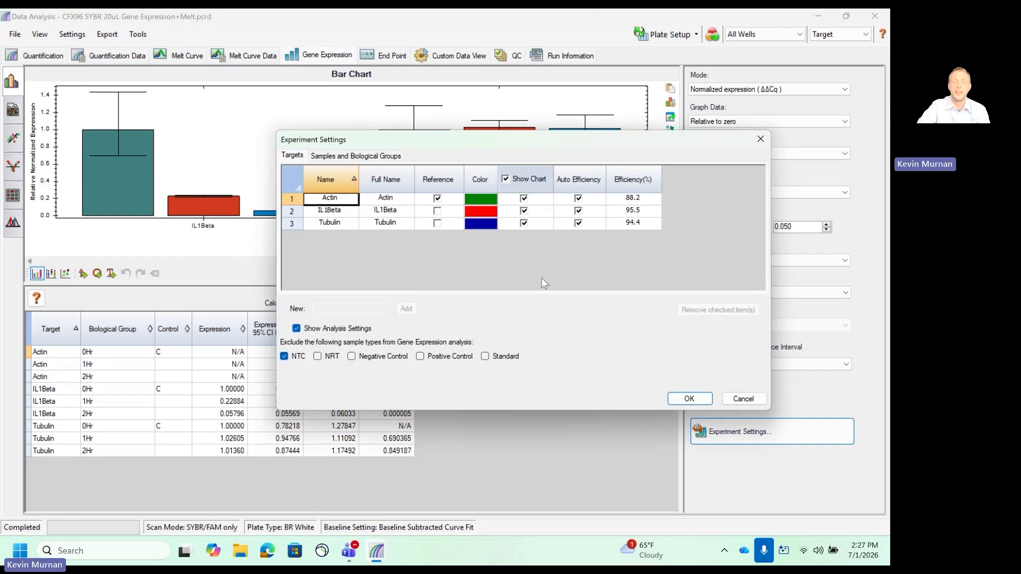
{"action": "left_click", "coordinate": [368, 157]}
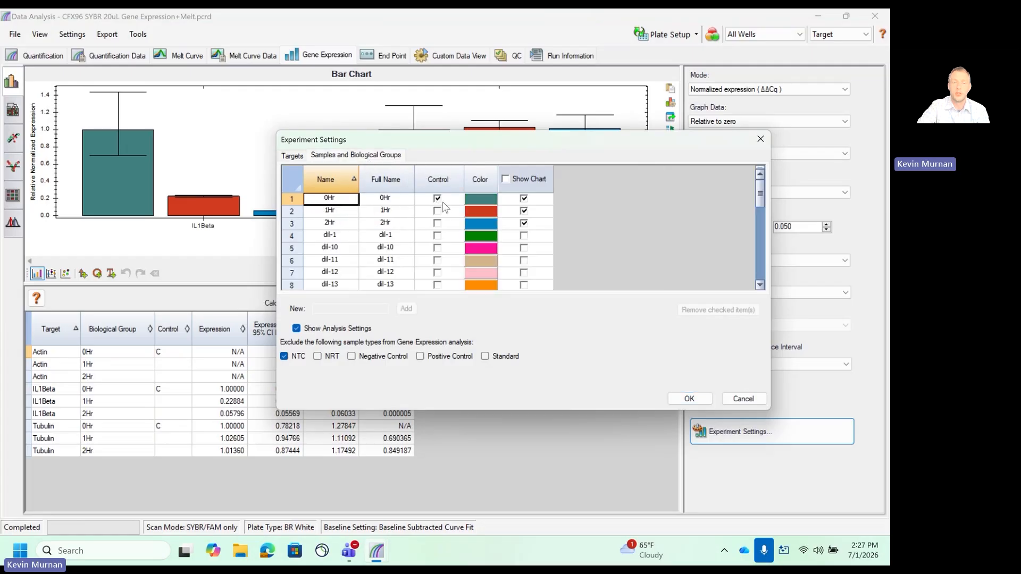
{"action": "left_click", "coordinate": [743, 399]}
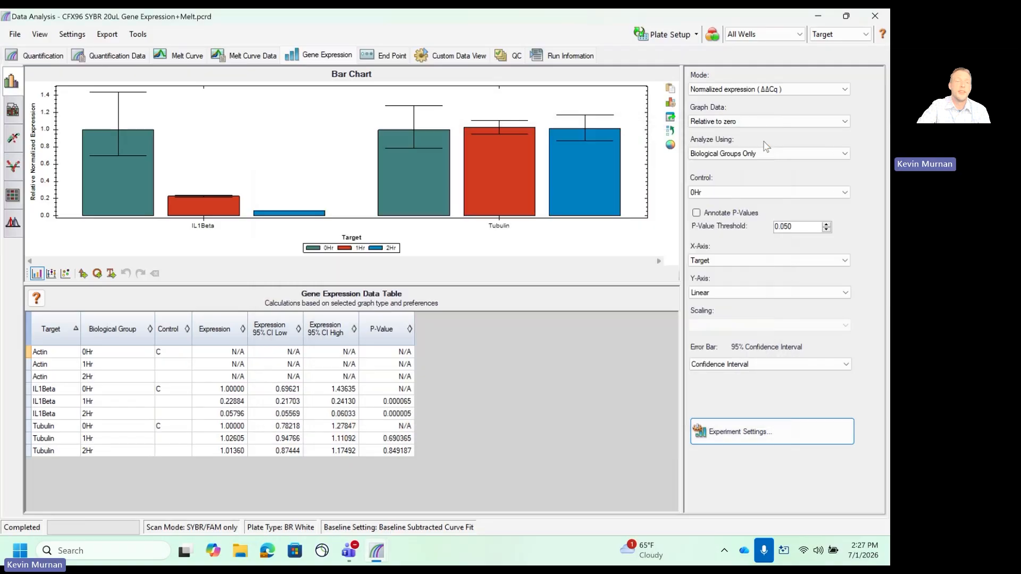
{"action": "left_click", "coordinate": [128, 151]}
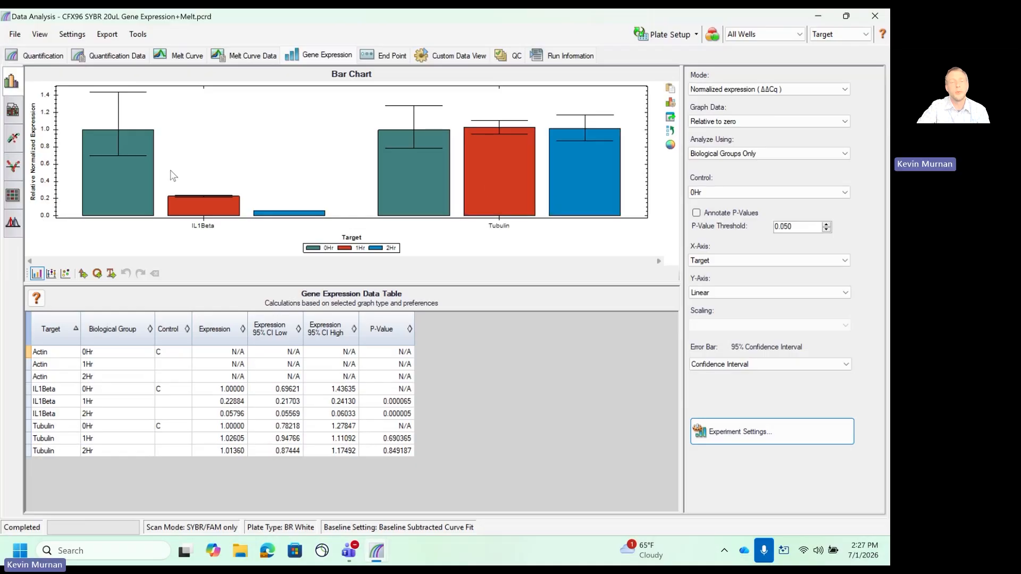
Annotate P-values on the gene expression bar chart and set the error bars to Standard Error of the Mean
{"action": "left_click", "coordinate": [696, 213]}
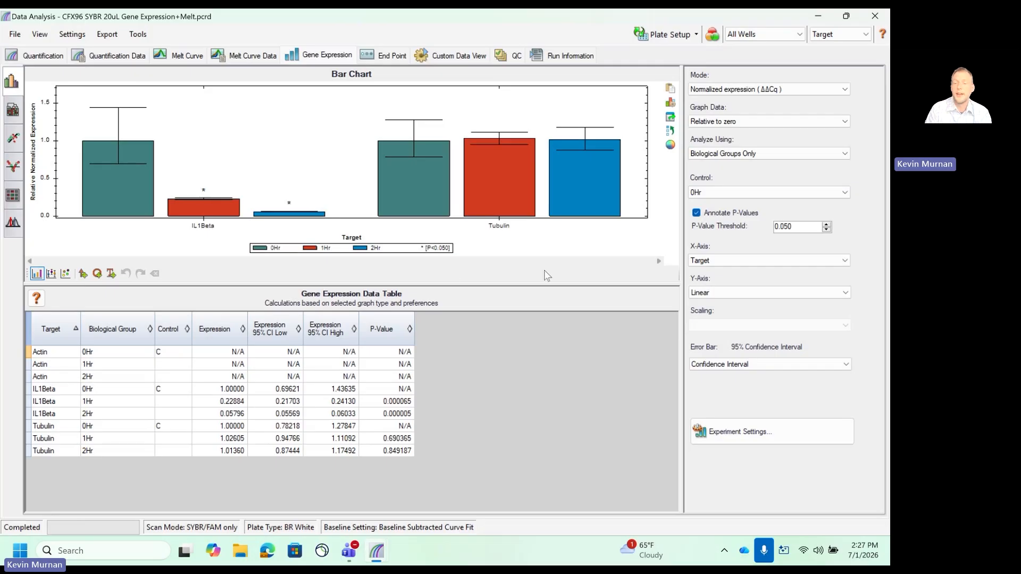
{"action": "left_click", "coordinate": [802, 363]}
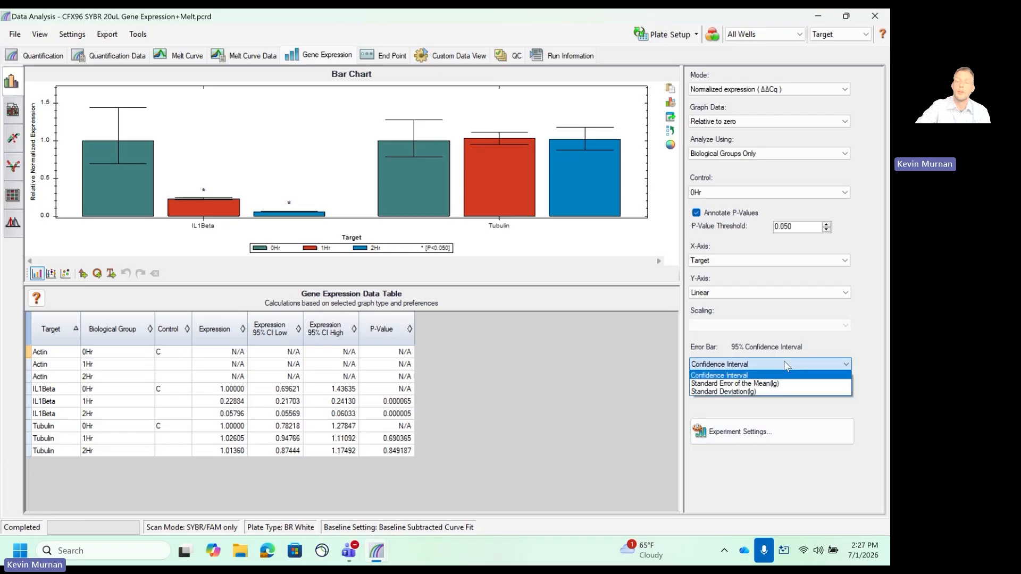
{"action": "left_click", "coordinate": [802, 385]}
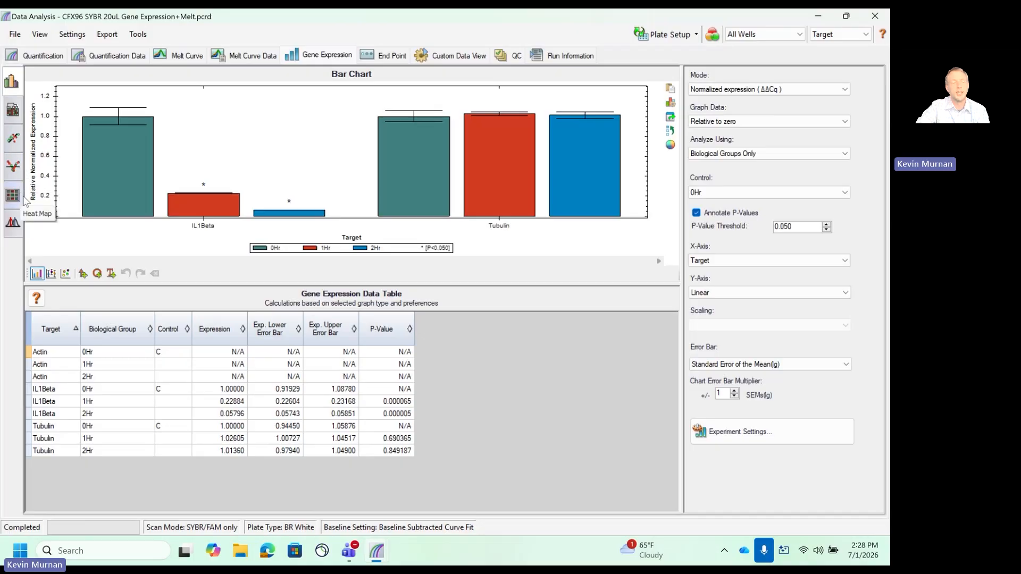
Calculate the ANOVA for the gene expression data with a P-value threshold of 0.050
{"action": "left_click", "coordinate": [12, 224]}
{"action": "left_click", "coordinate": [416, 156]}
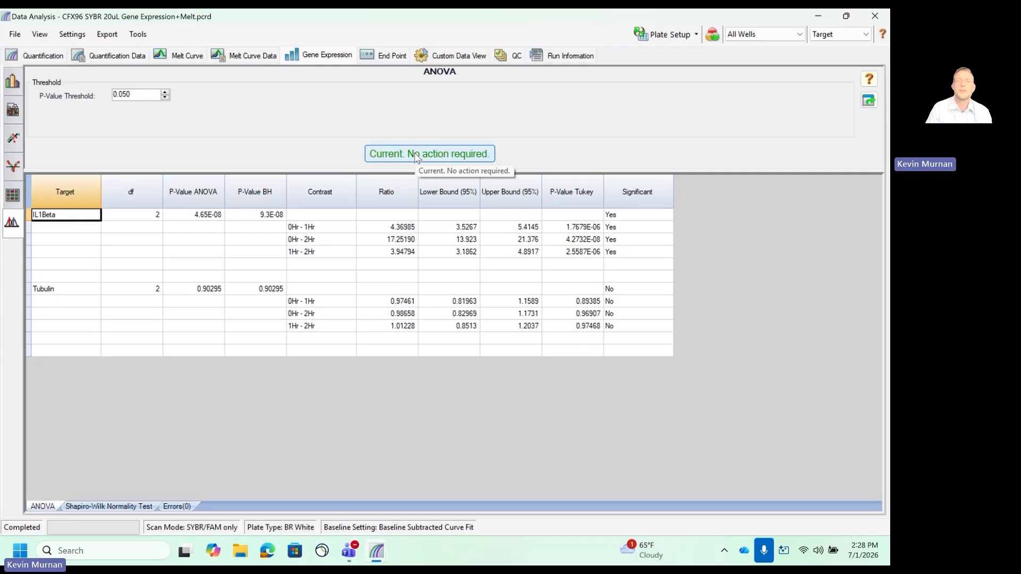
View the melt curves and melt peaks for Actin only, with IL1Beta and Tubulin hidden
{"action": "left_click", "coordinate": [199, 63]}
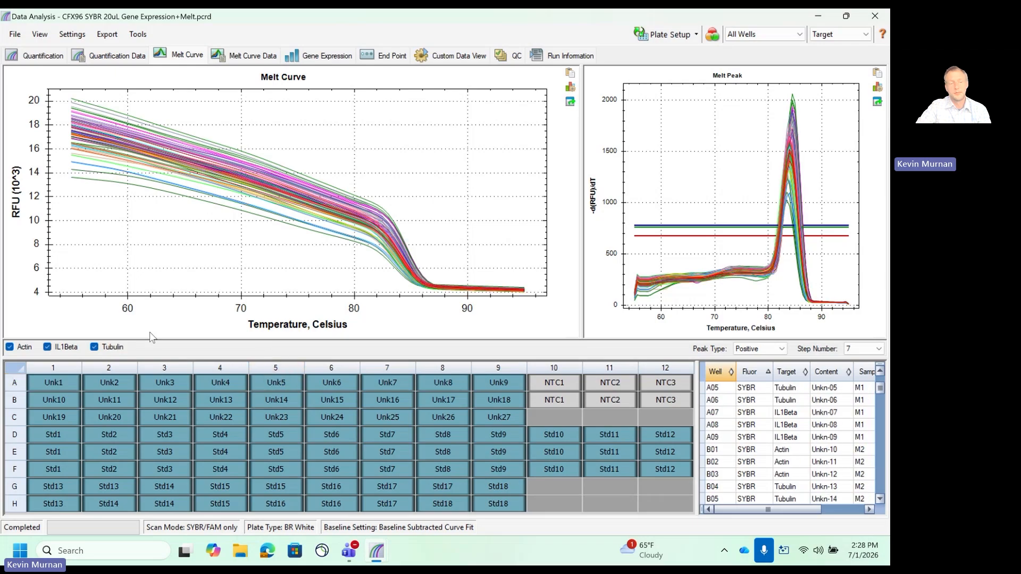
{"action": "mouse_move", "coordinate": [15, 346]}
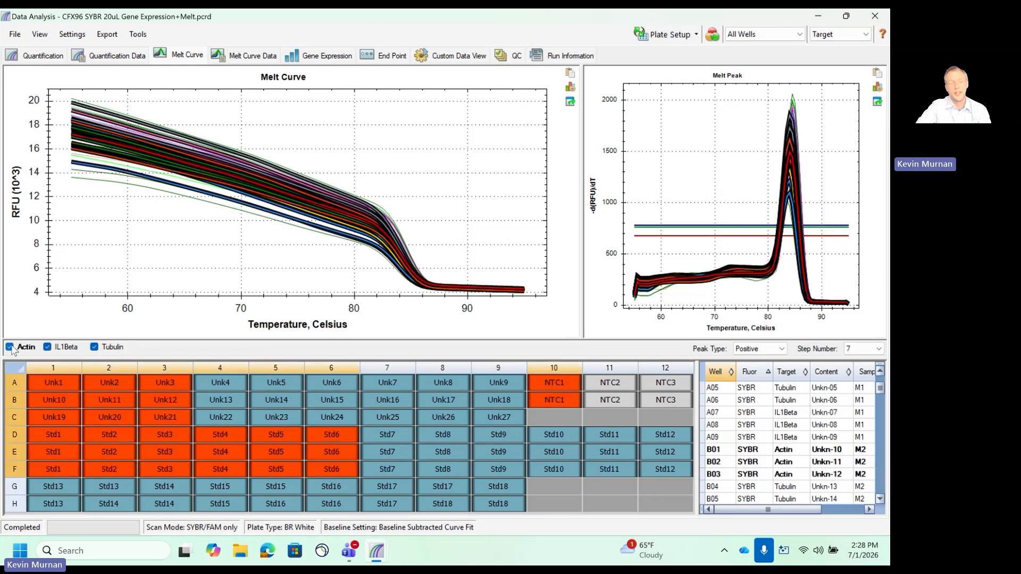
{"action": "left_click", "coordinate": [48, 347]}
{"action": "left_click", "coordinate": [104, 347]}
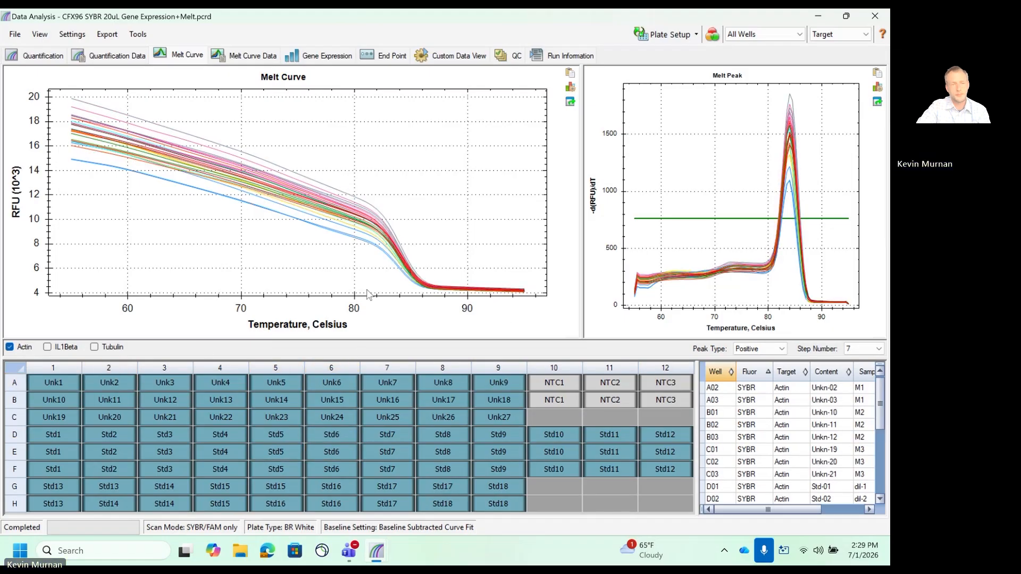
Show IL1Beta and Tubulin again in the QC view, widen its rules table, and compare Actin's efficiency with the standard curve
{"action": "left_click", "coordinate": [500, 56]}
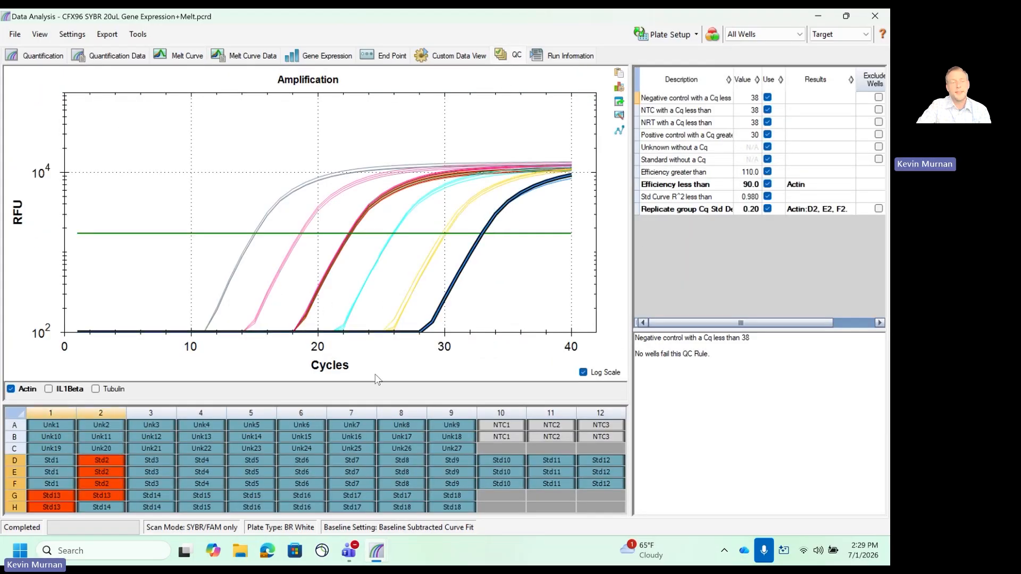
{"action": "left_click", "coordinate": [48, 389]}
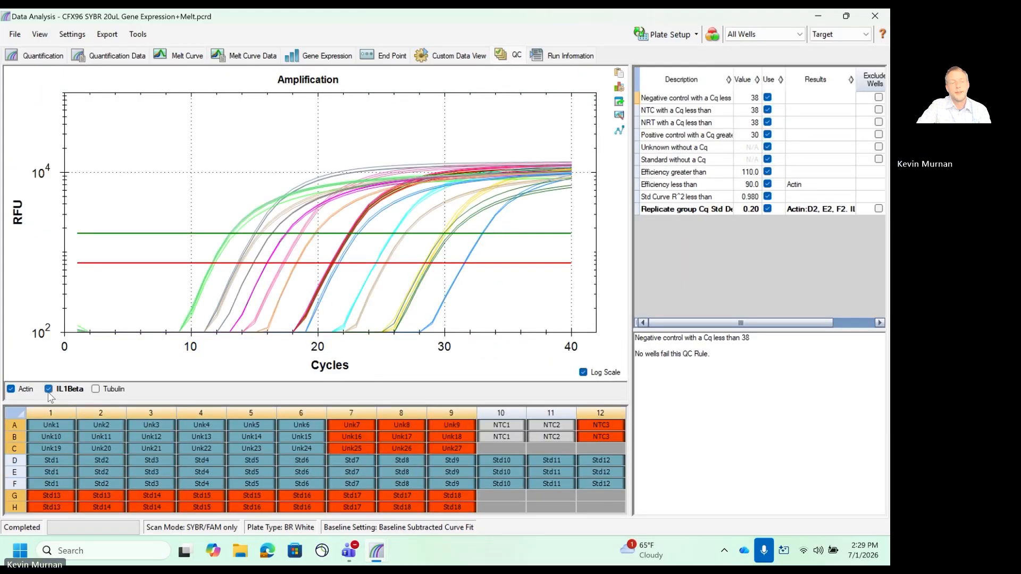
{"action": "left_click", "coordinate": [95, 390]}
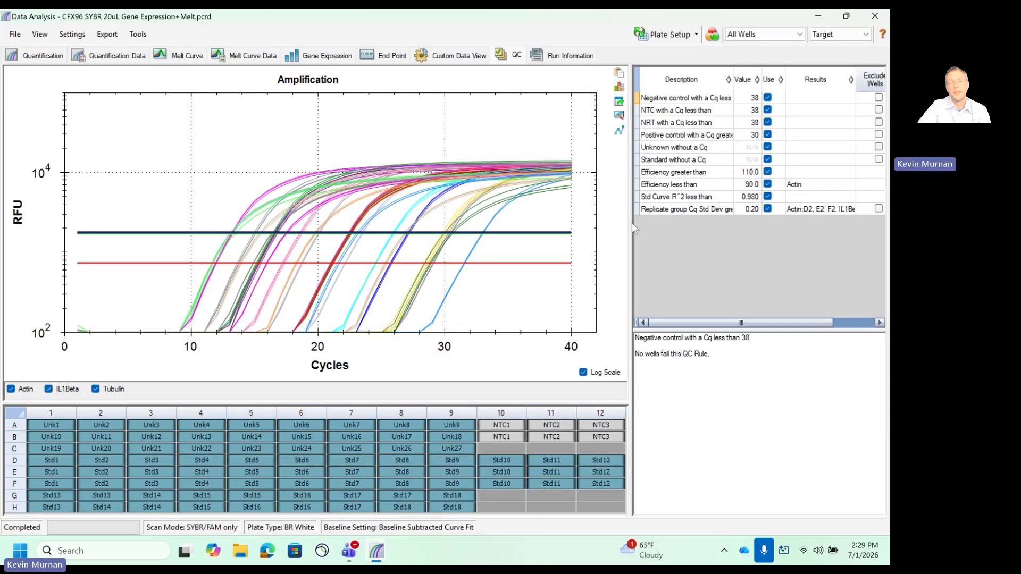
{"action": "left_click_drag", "start_coordinate": [630, 232], "coordinate": [543, 234]}
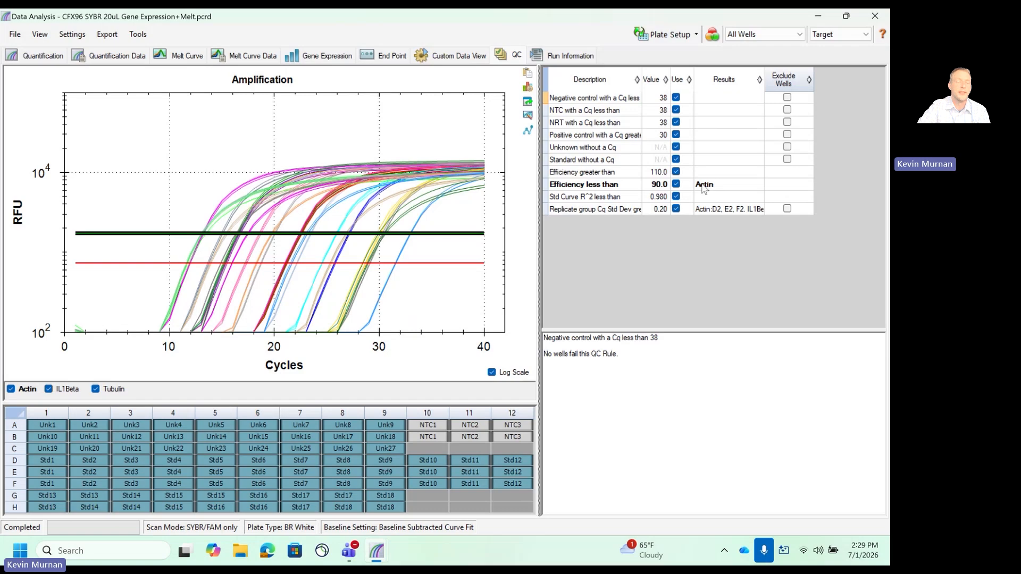
{"action": "left_click", "coordinate": [43, 56]}
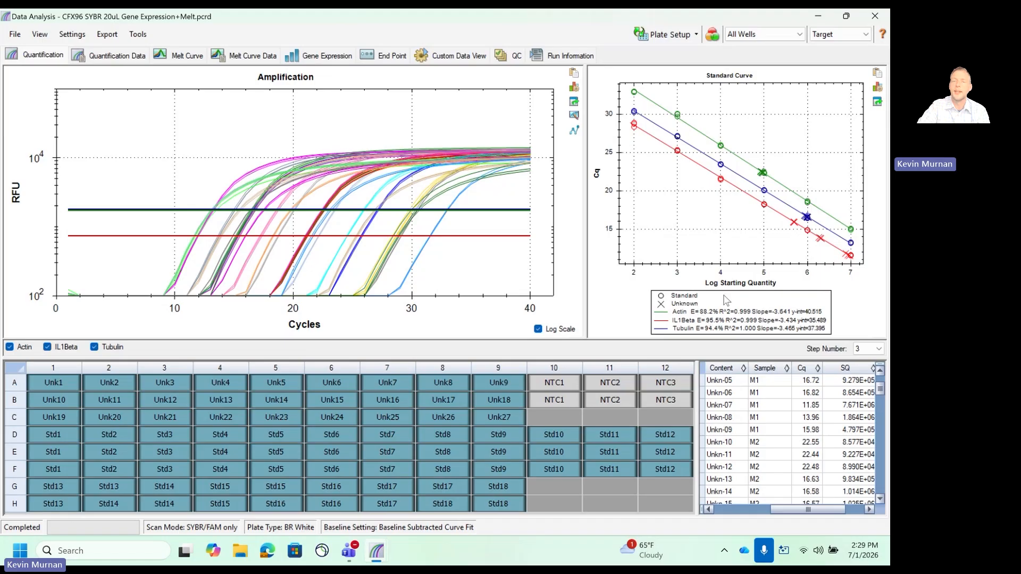
{"action": "left_click", "coordinate": [515, 57]}
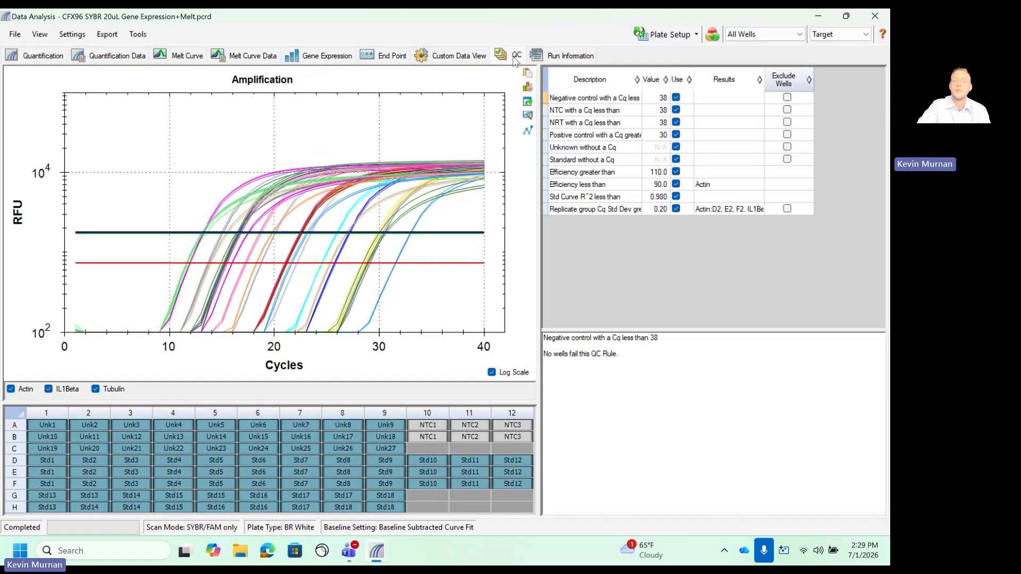
Exclude the wells that fail the replicate group Cq Std Dev rule of 0.20 from the analysis
{"action": "left_click", "coordinate": [662, 209]}
{"action": "left_click", "coordinate": [663, 210]}
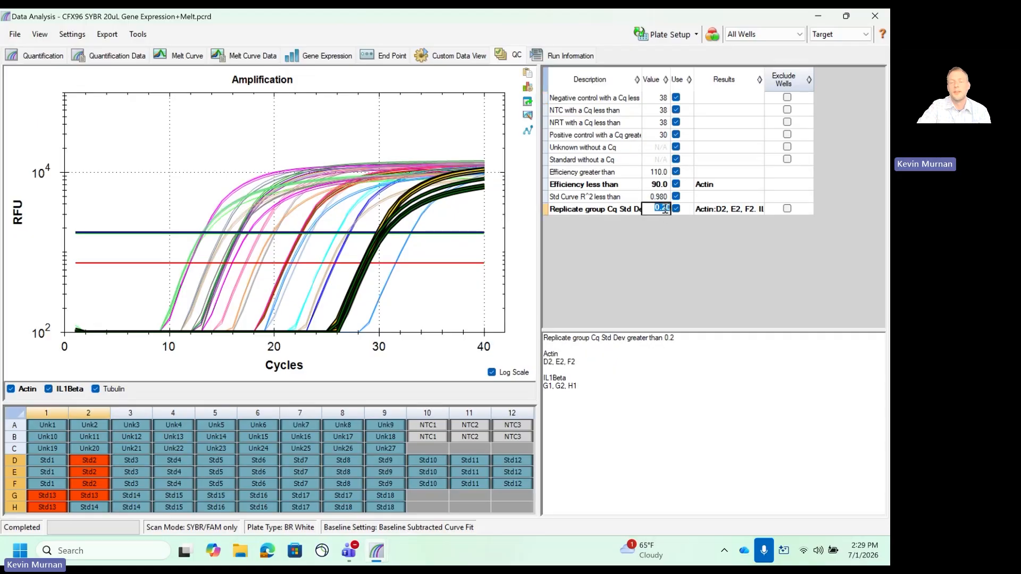
{"action": "left_click", "coordinate": [685, 258]}
{"action": "left_click", "coordinate": [730, 211]}
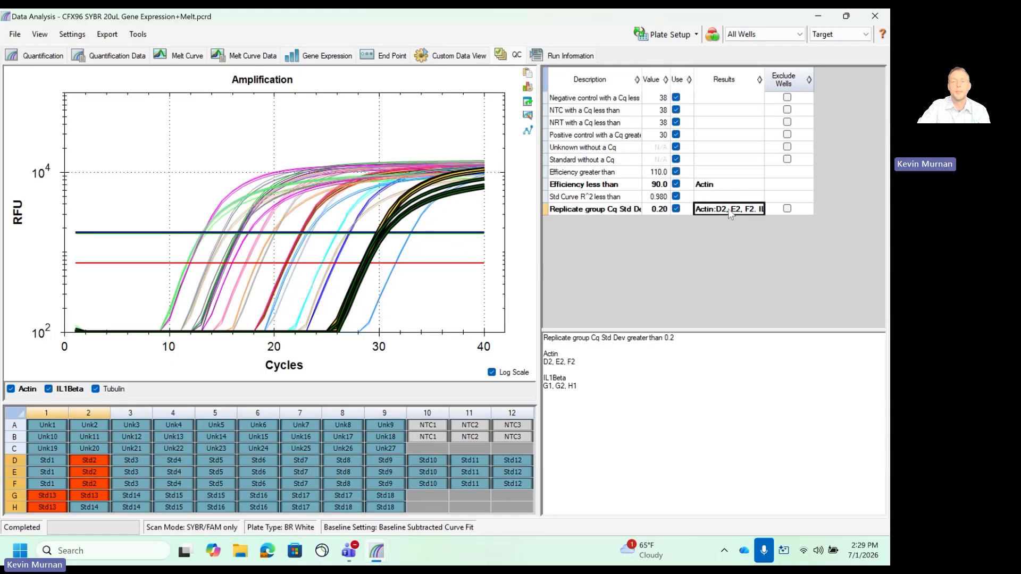
{"action": "left_click", "coordinate": [786, 208]}
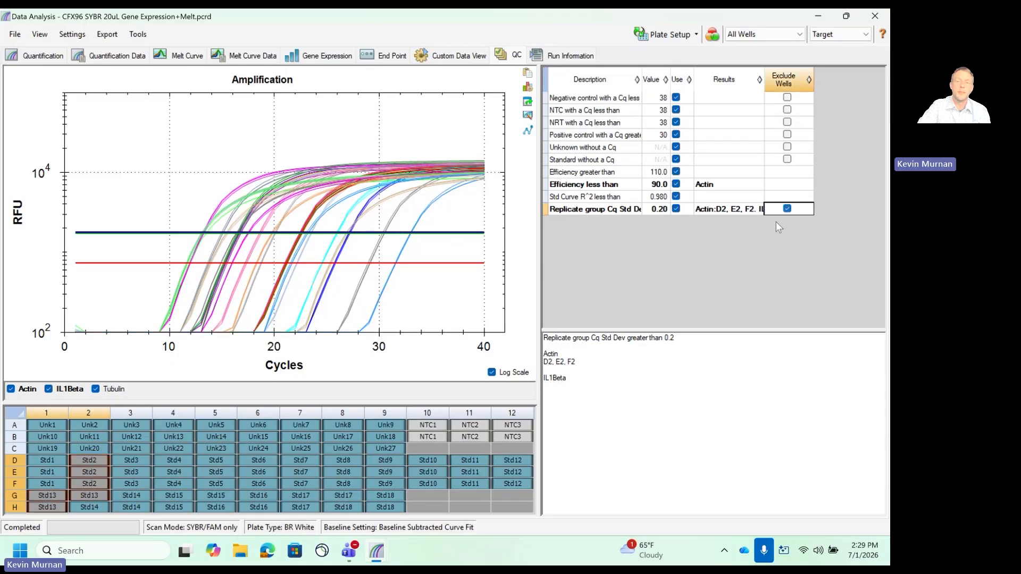
Return to the gene expression bar chart and choose black for the 0Hr group in its color settings
{"action": "left_click", "coordinate": [313, 58]}
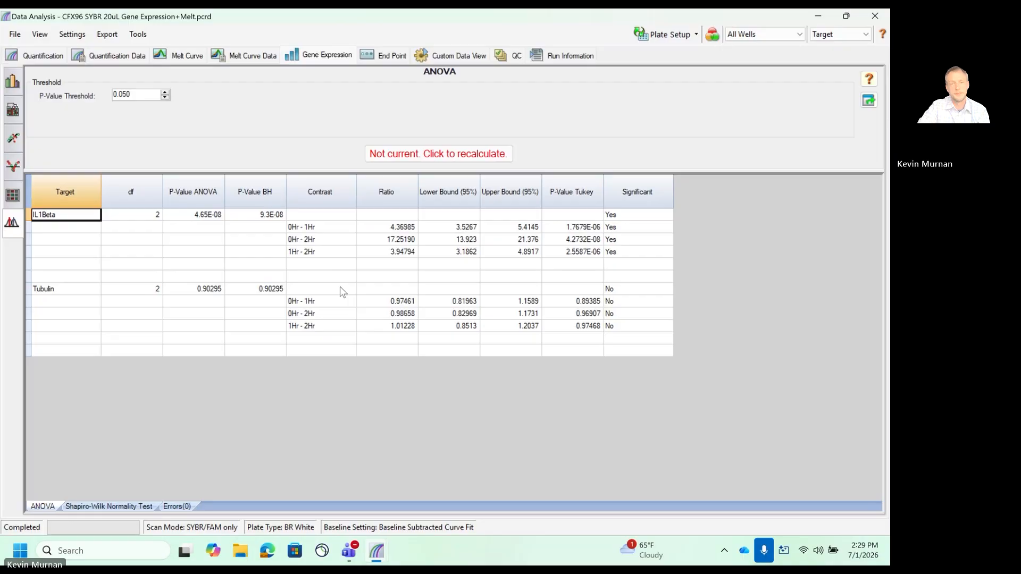
{"action": "left_click", "coordinate": [13, 83]}
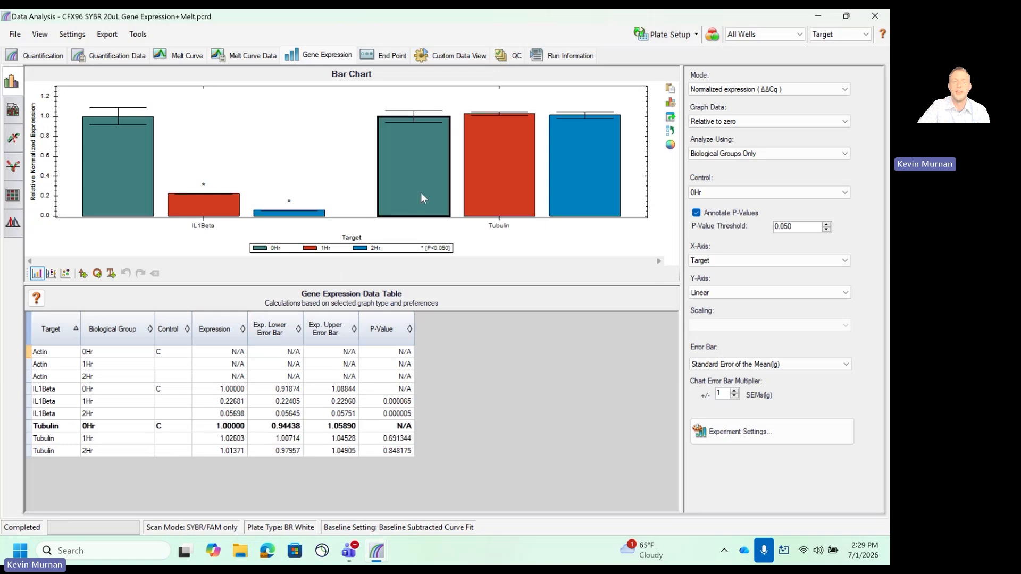
{"action": "left_click", "coordinate": [671, 145]}
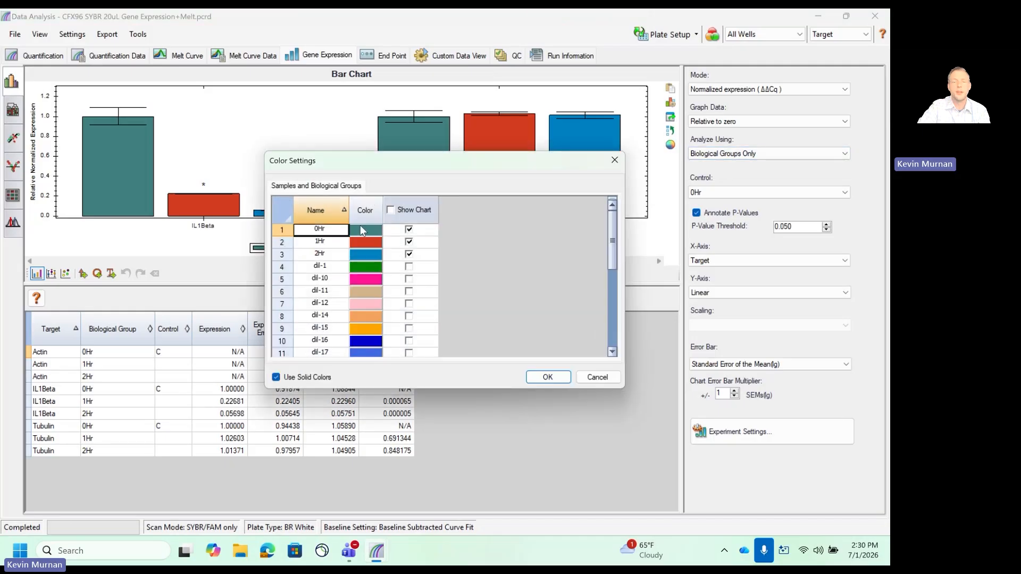
{"action": "left_click", "coordinate": [359, 227]}
{"action": "left_click", "coordinate": [387, 223]}
{"action": "left_click", "coordinate": [400, 308]}
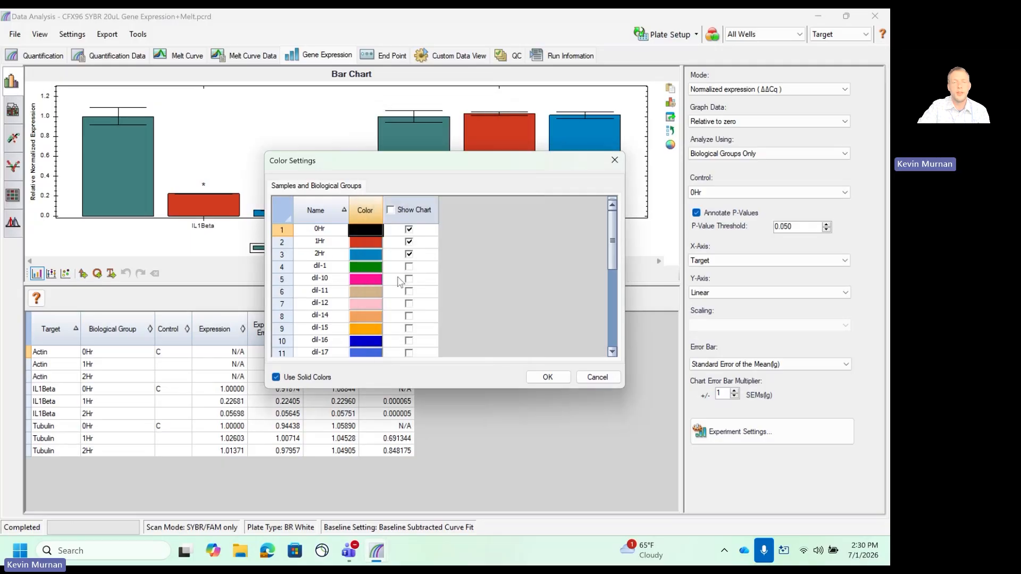
Choose light gray for the 1Hr group and dark gray for the 2Hr group, and apply the chart colors
{"action": "left_click", "coordinate": [373, 241]}
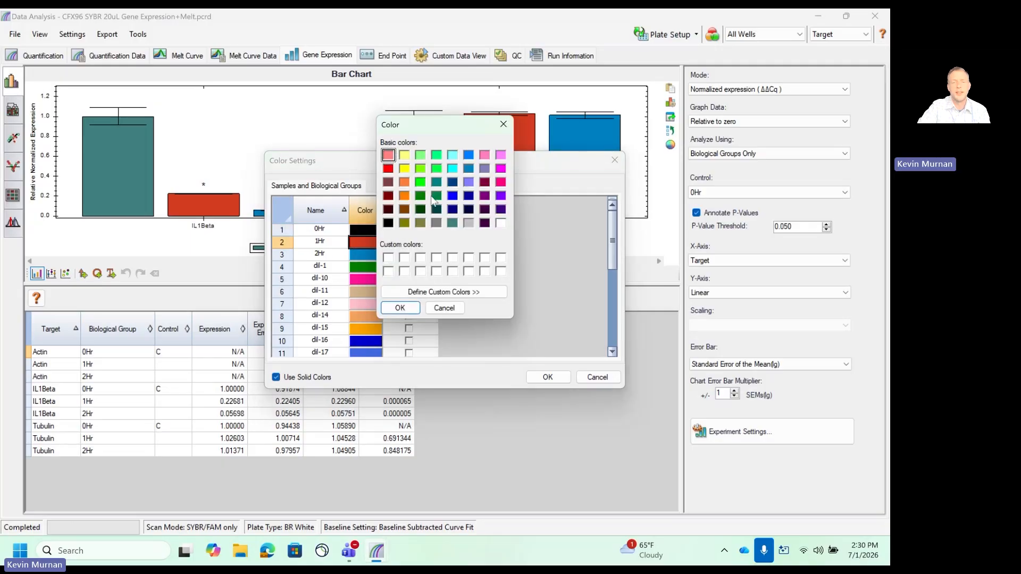
{"action": "left_click", "coordinate": [468, 222]}
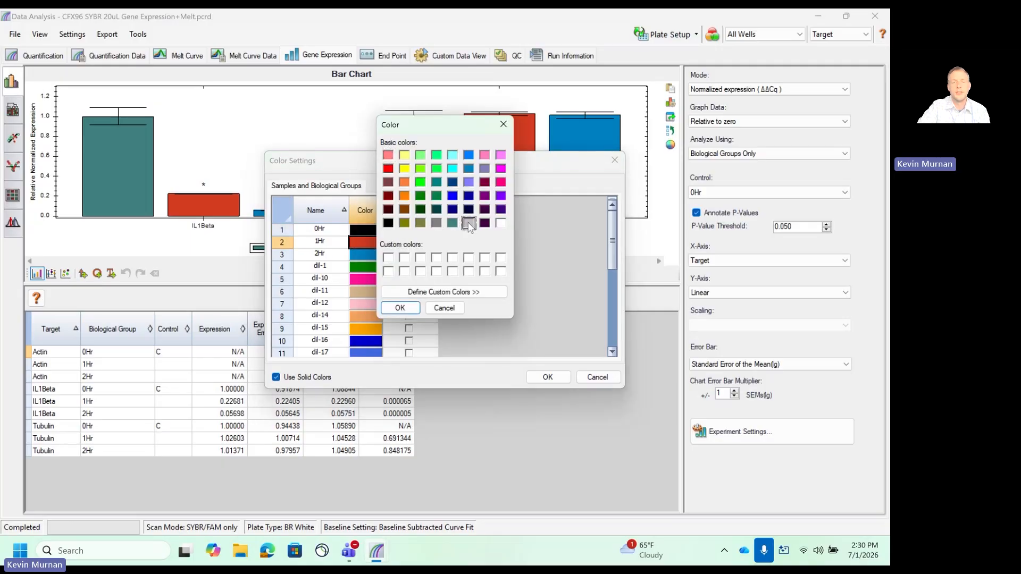
{"action": "left_click", "coordinate": [418, 310]}
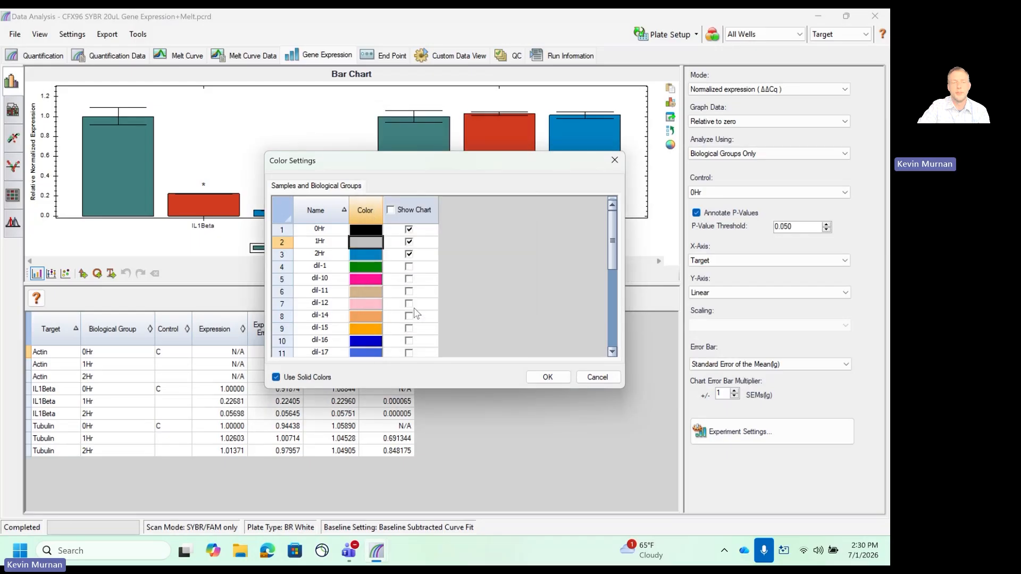
{"action": "left_click", "coordinate": [373, 256]}
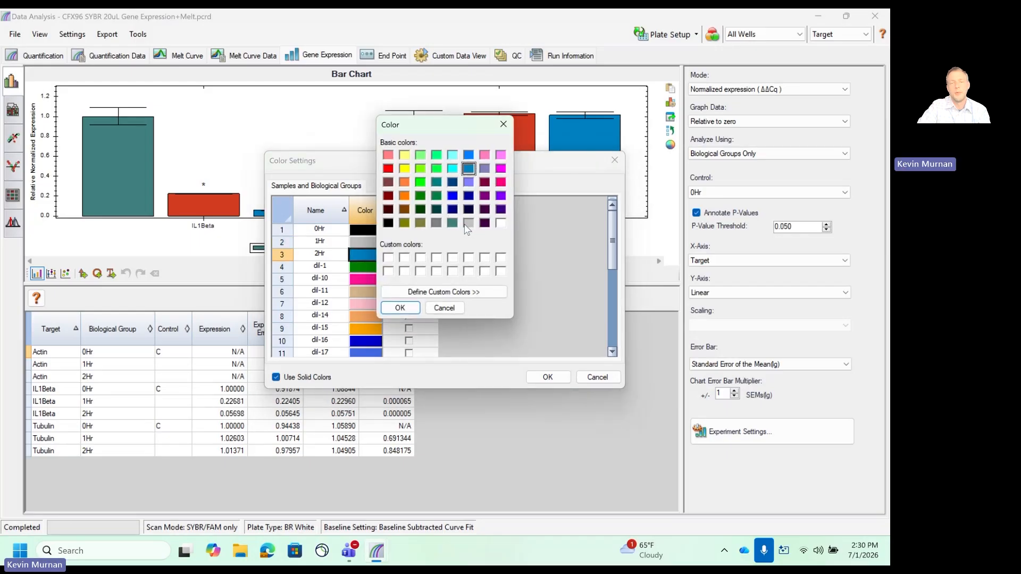
{"action": "left_click", "coordinate": [436, 222]}
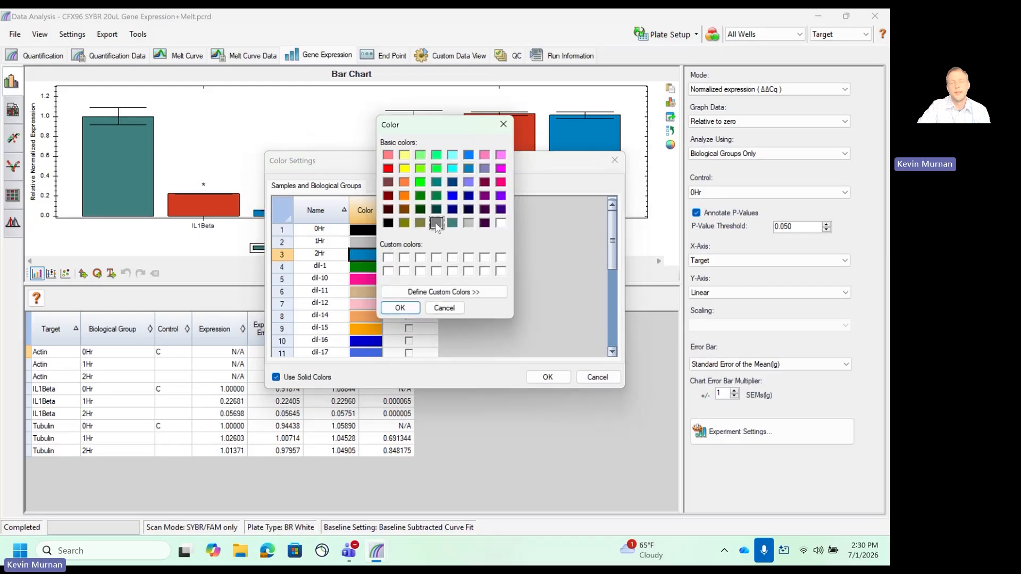
{"action": "left_click", "coordinate": [400, 309]}
{"action": "left_click", "coordinate": [544, 377]}
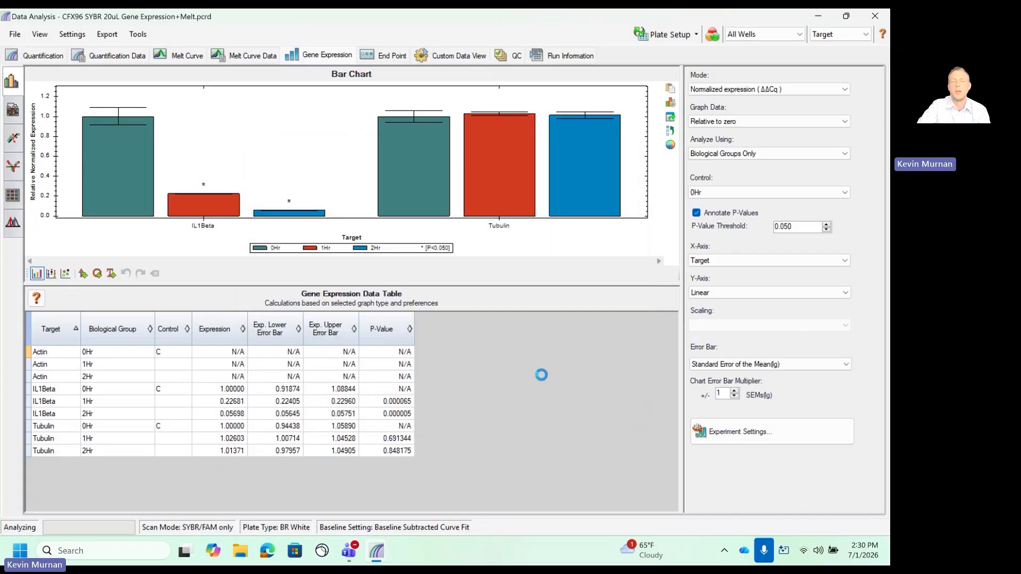